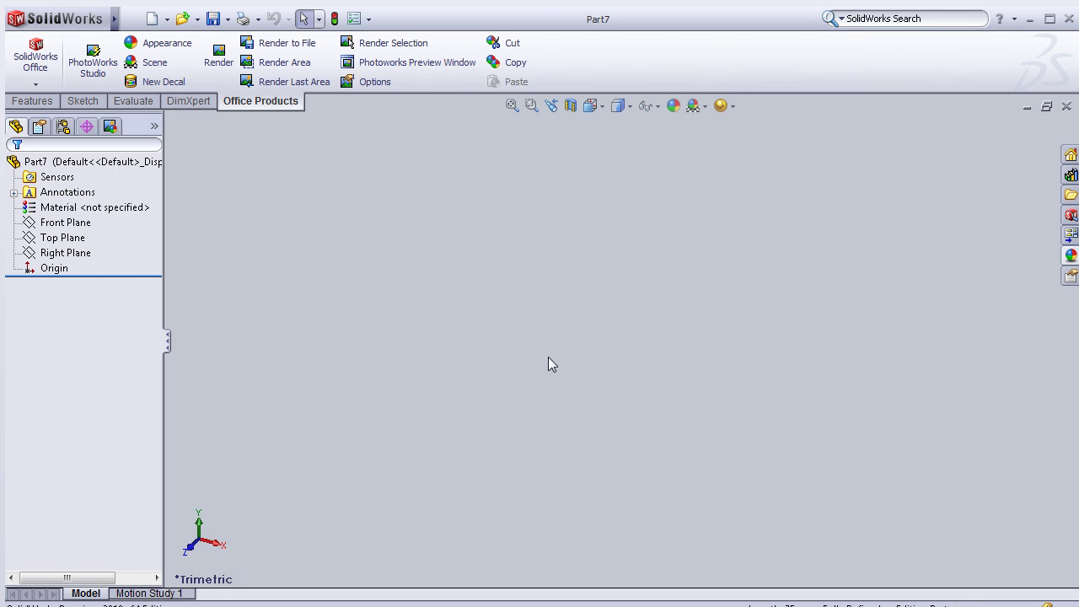
- Start a sketch on the Top Plane and draw a circle centred on the origin
click(52, 240)
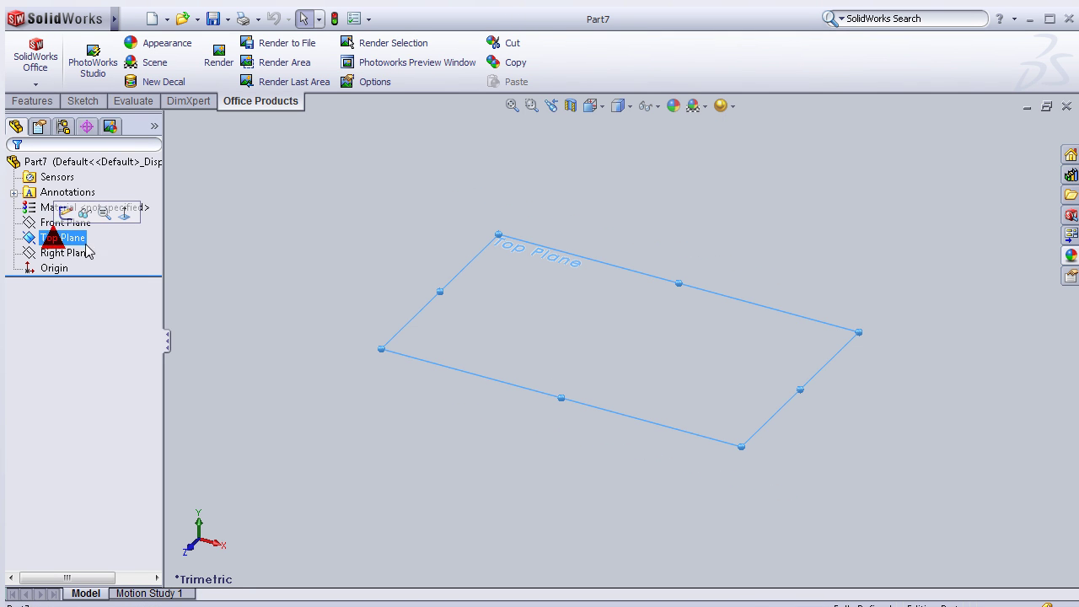
click(66, 213)
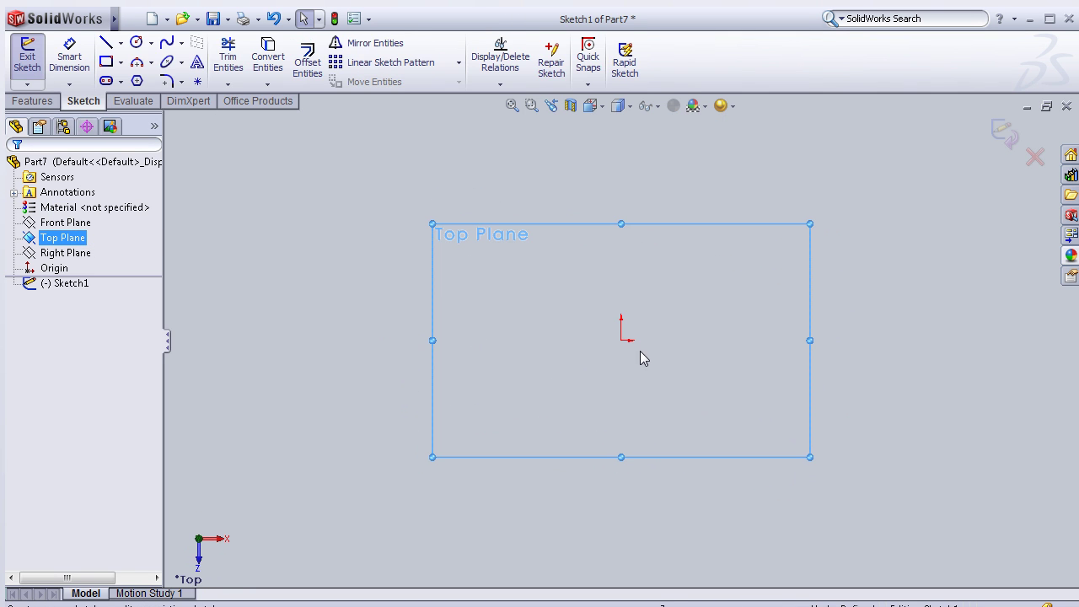
click(622, 341)
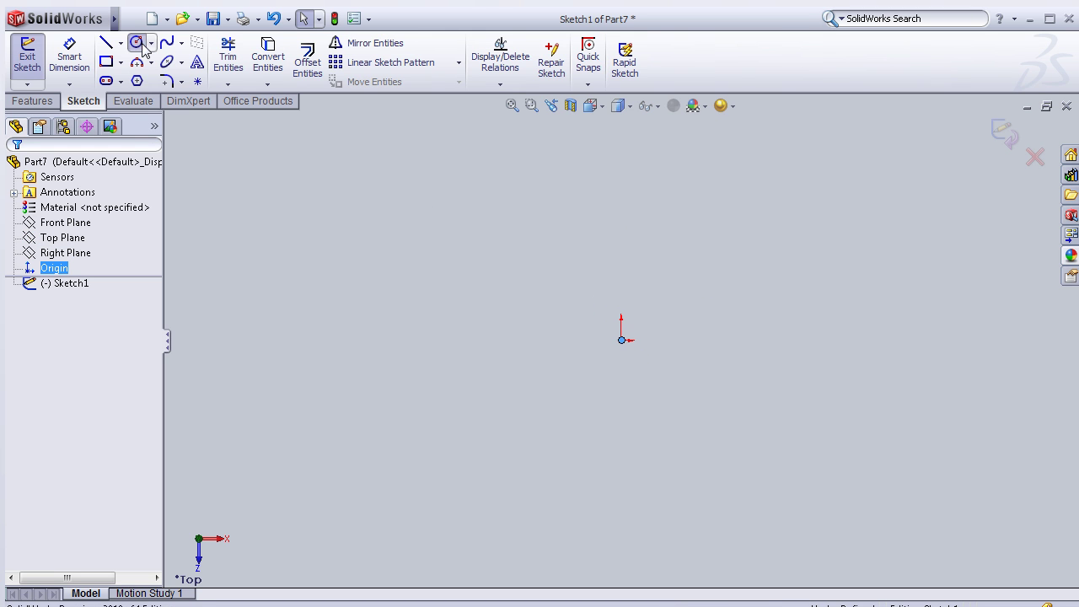
click(621, 340)
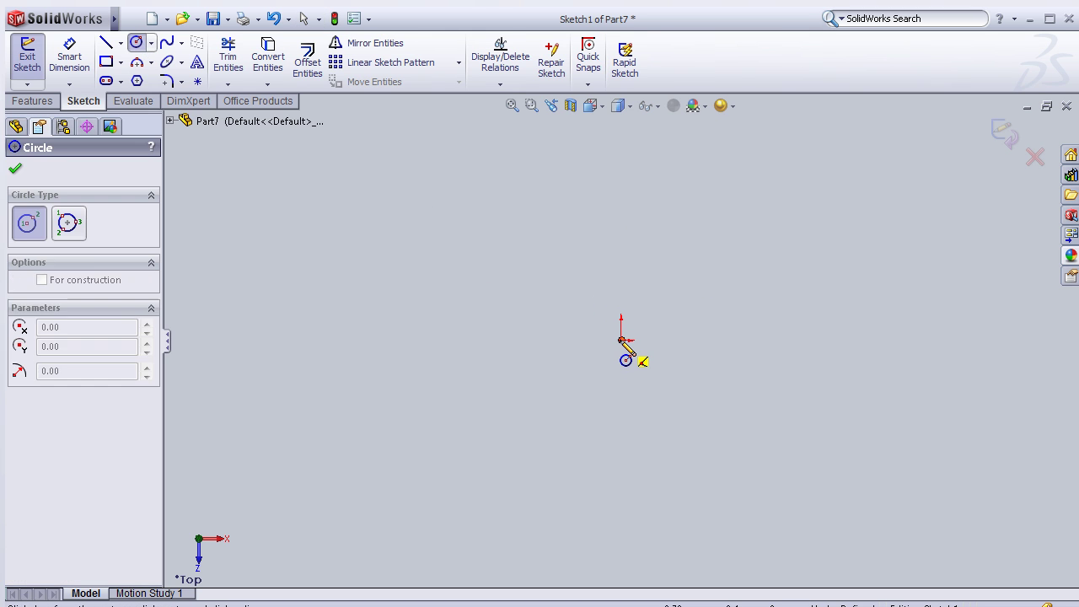
click(607, 294)
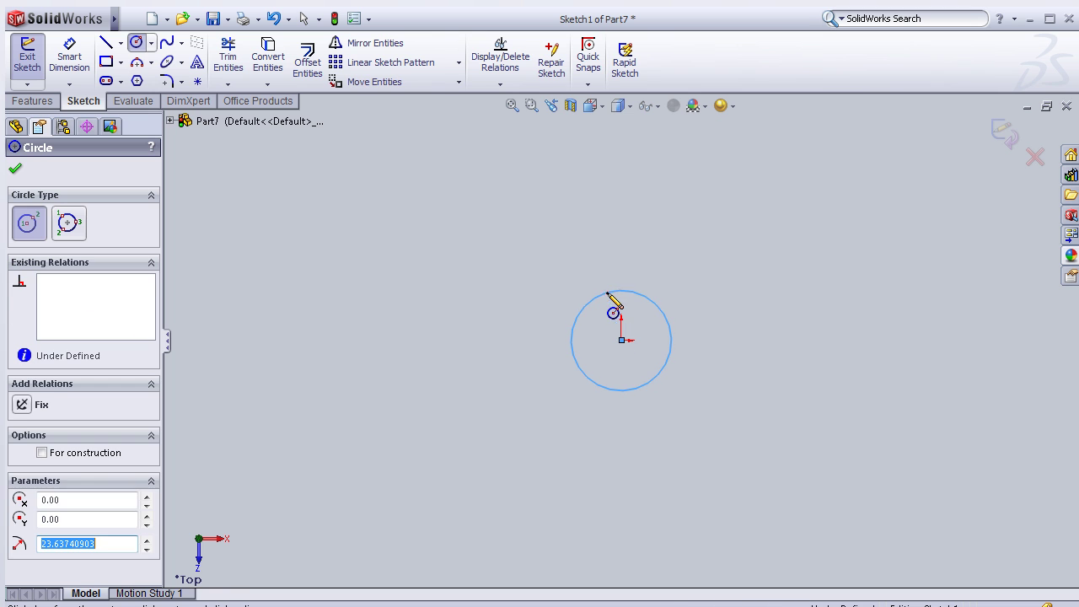
- Dimension the circle's diameter to 5 mm
click(71, 57)
click(579, 314)
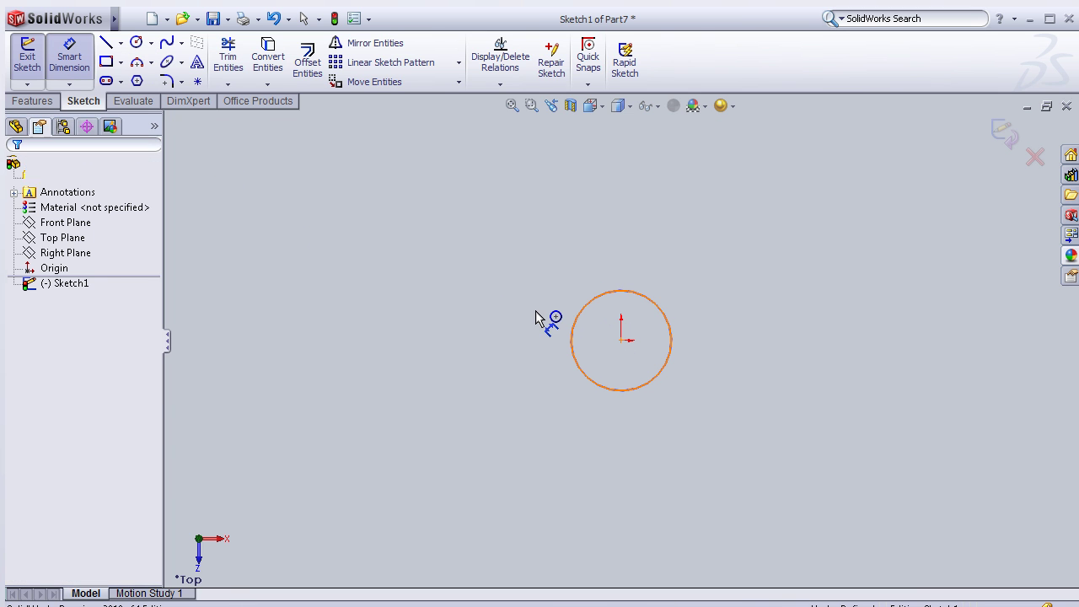
click(532, 319)
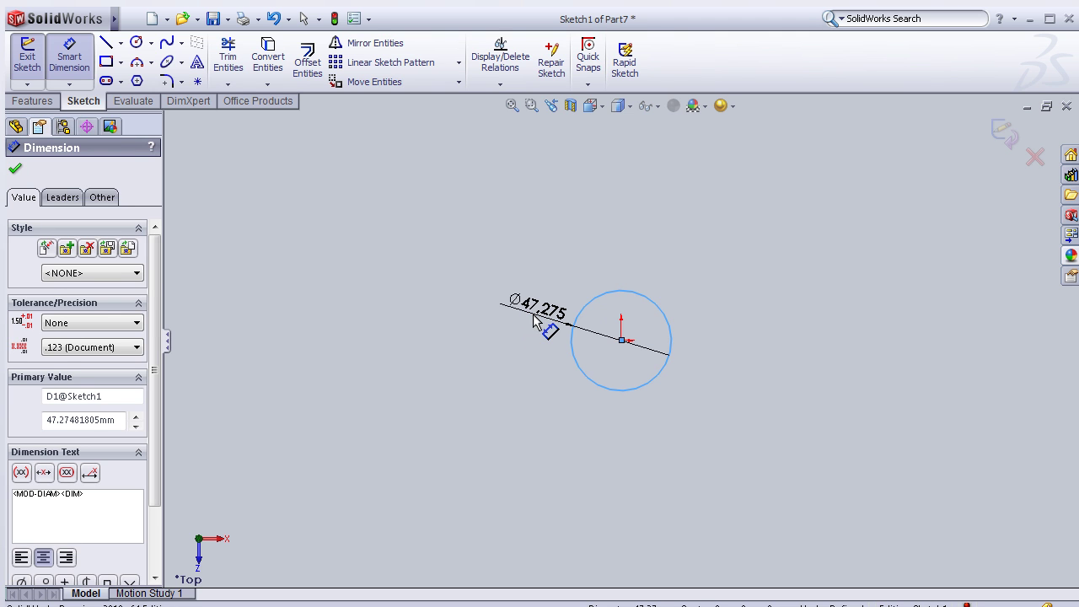
click(533, 319)
text(5)
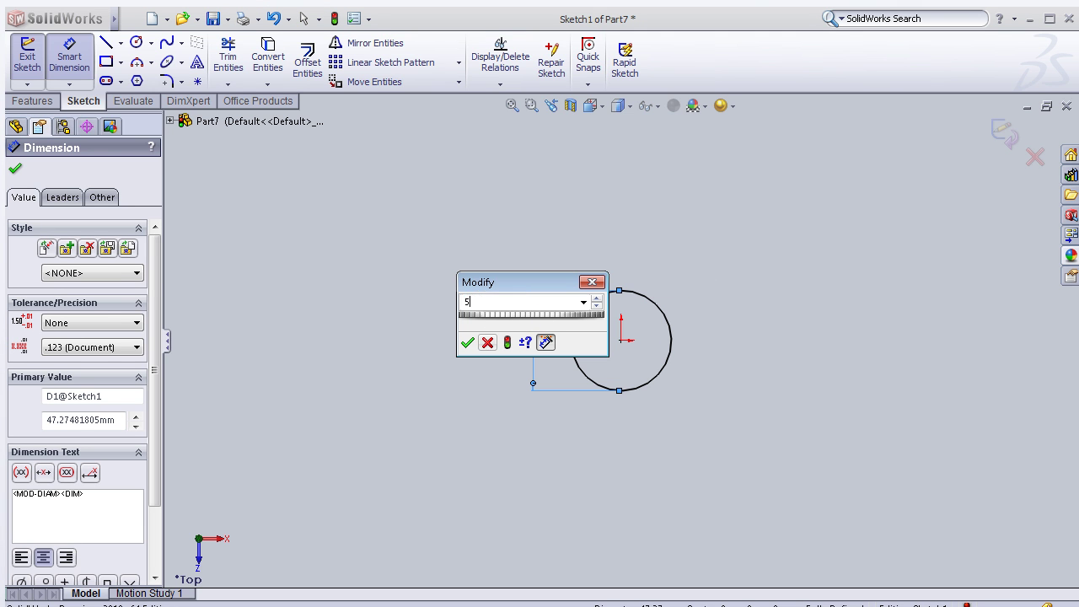
click(468, 343)
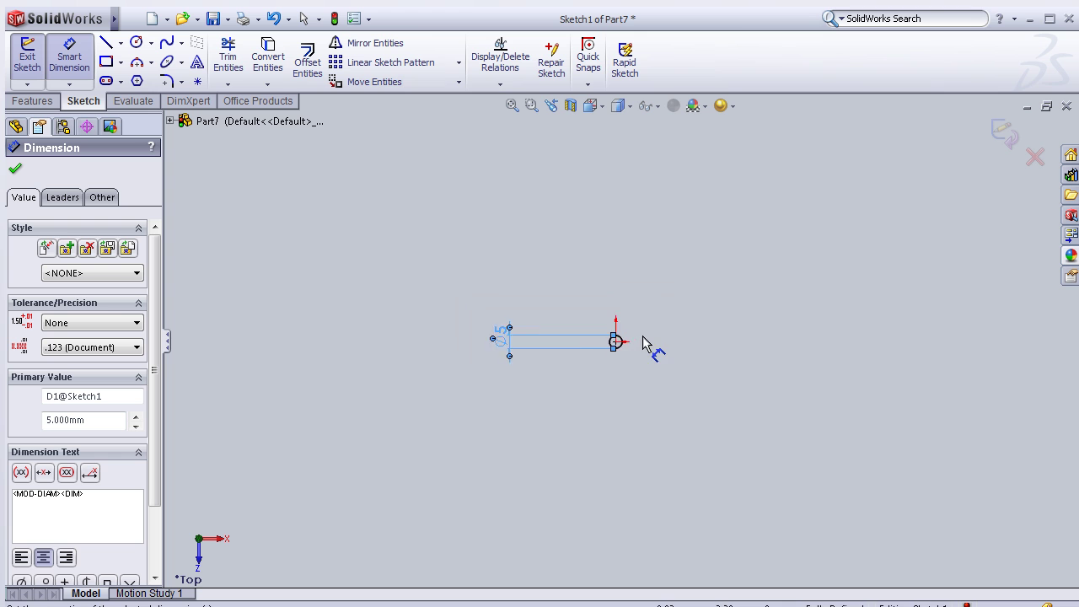
scroll(607, 344, down, 10)
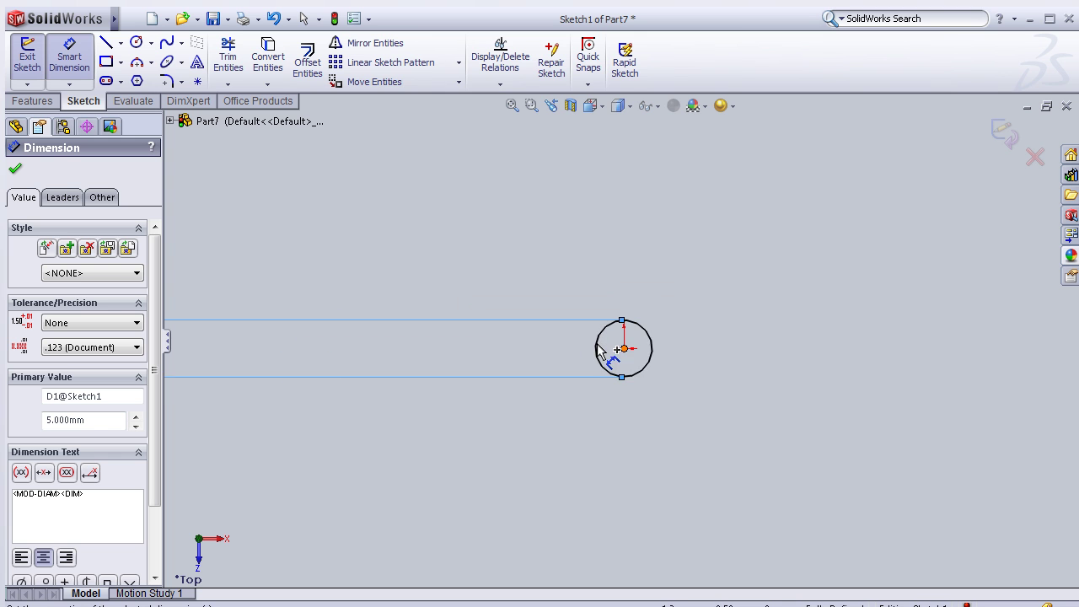
- Extrude the 5 mm circle to a 5 mm blind depth as a solid cylinder
click(46, 104)
mouse_move(385, 260)
middle_down()
mouse_move(401, 242)
mouse_move(400, 255)
middle_up()
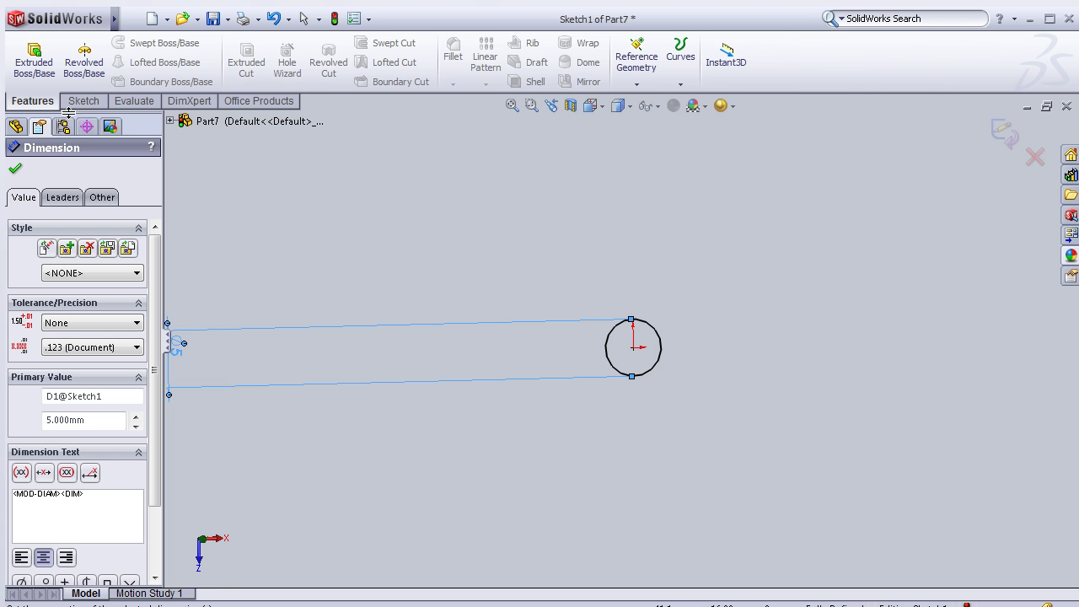
click(34, 63)
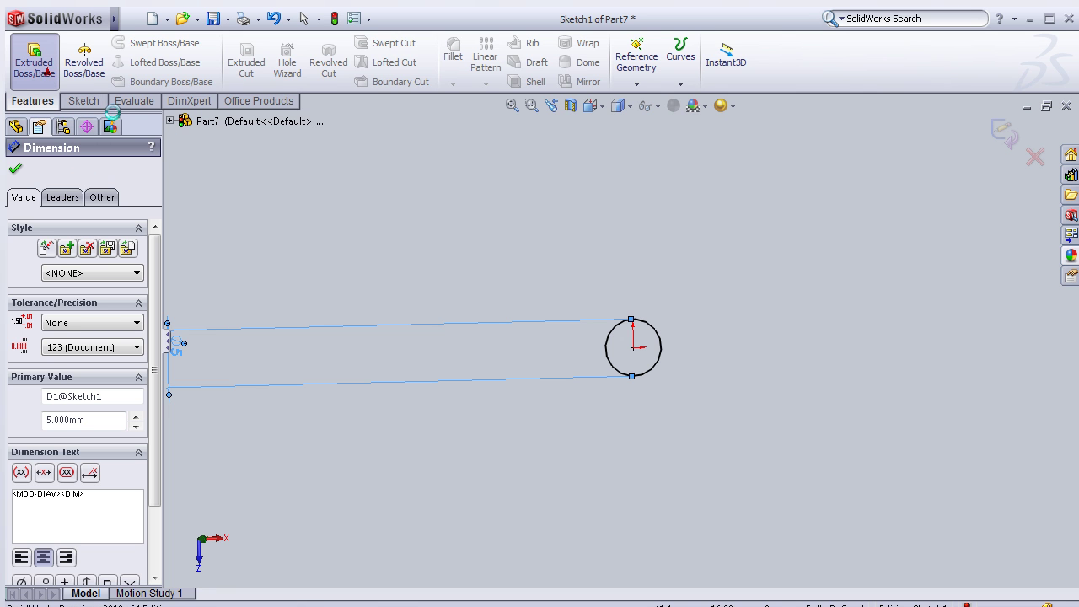
mouse_move(467, 254)
middle_down()
mouse_move(530, 295)
mouse_move(510, 295)
mouse_move(569, 337)
mouse_move(553, 338)
middle_up()
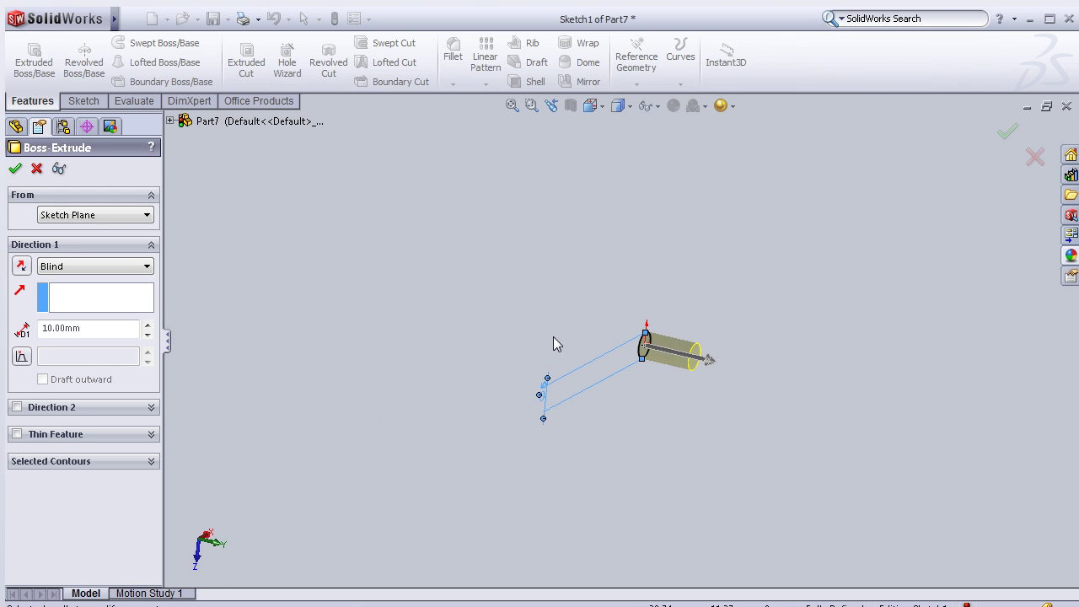
drag(82, 329, 56, 331)
text(5)
key(Return)
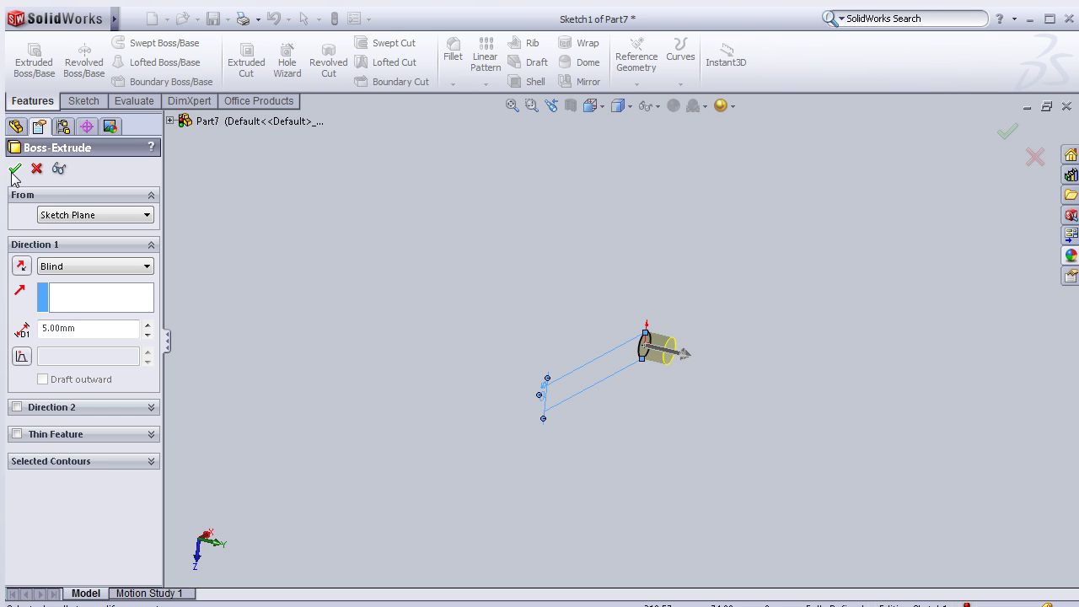
click(16, 168)
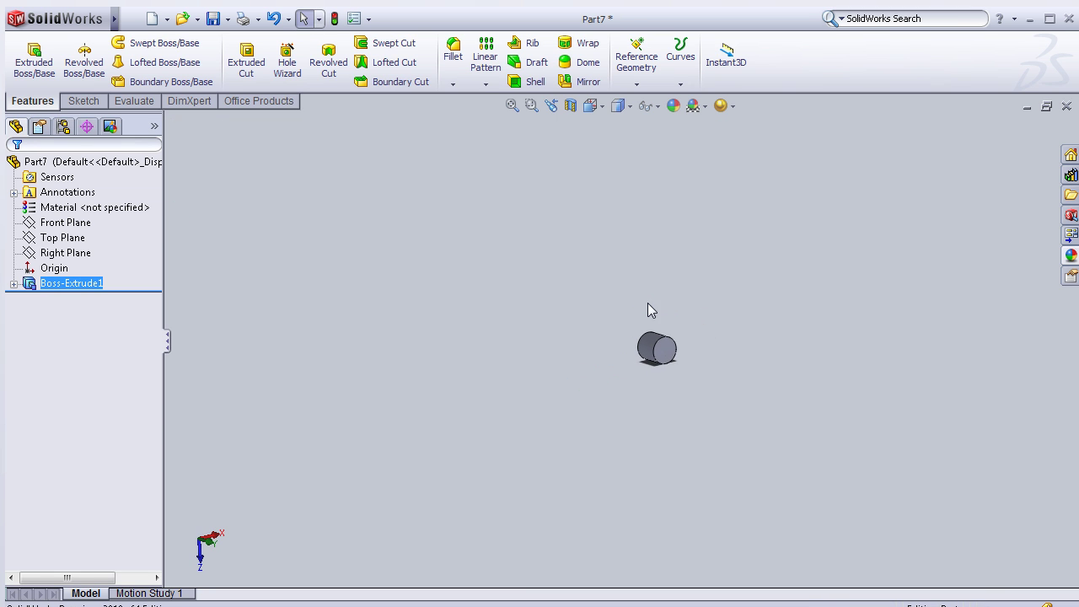
- Shell the cylinder to 0.50 mm walls, removing one end face
middle_drag(645, 309, 708, 383)
scroll(708, 383, down, 2)
click(529, 86)
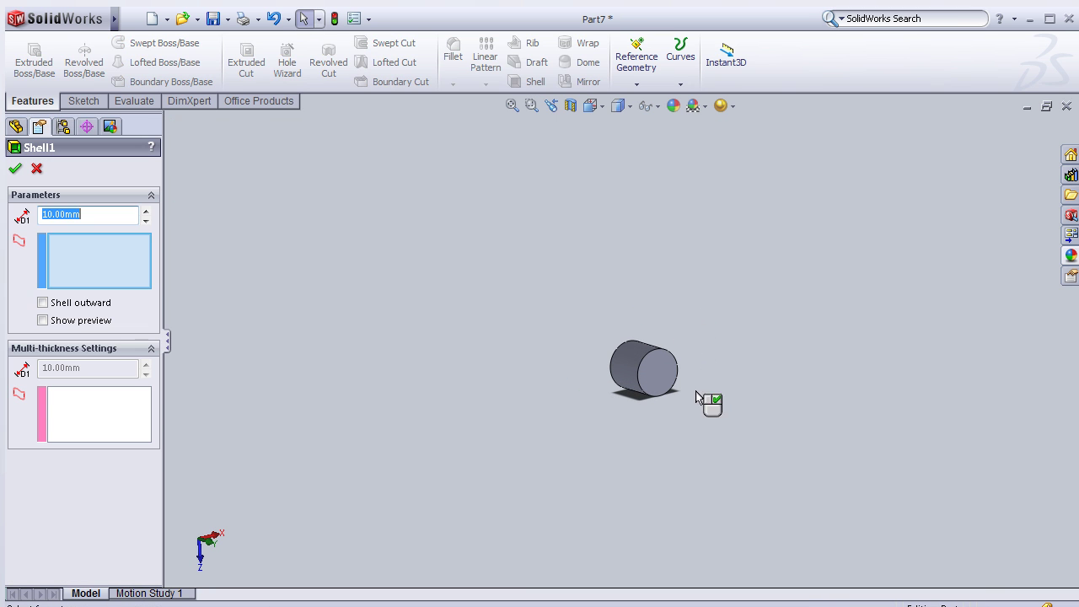
click(662, 377)
double_click(85, 214)
text(0.5)
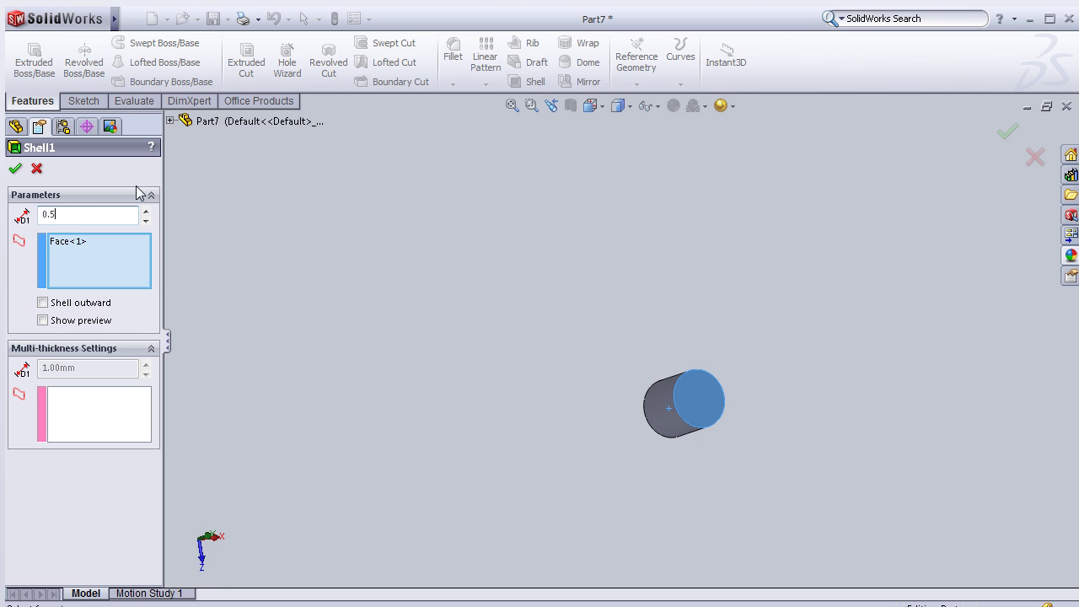
key(Tab)
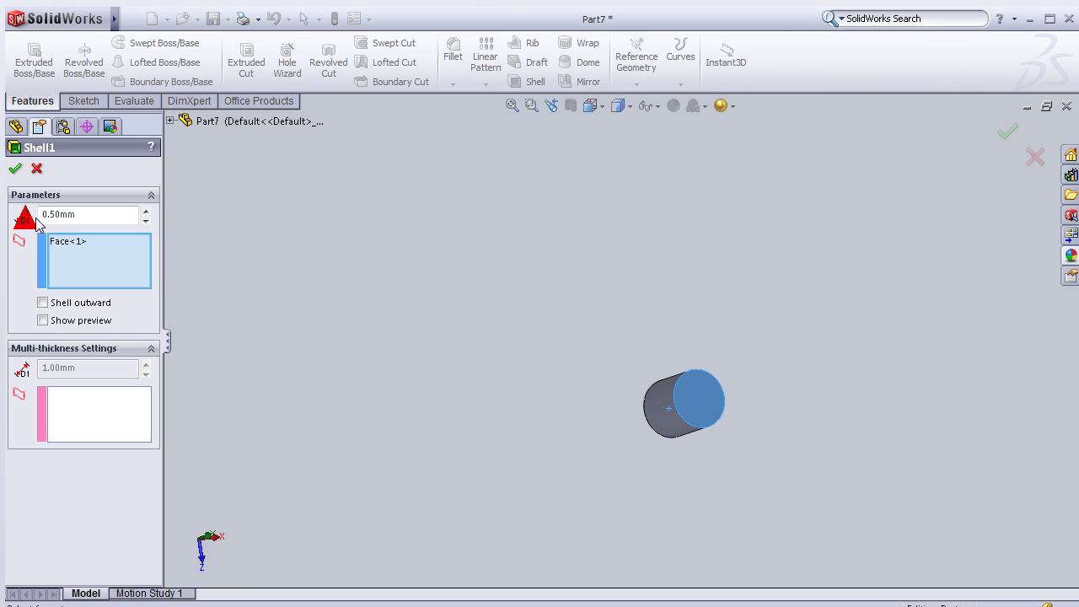
click(14, 168)
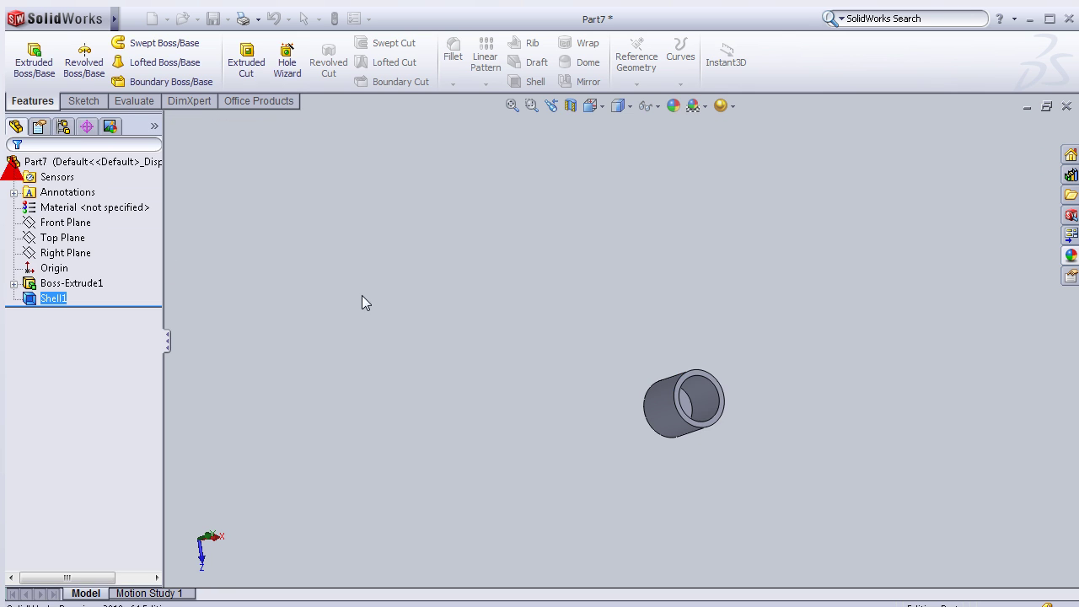
- Fillet the closed end's outer rim with a 0.20 mm radius
mouse_move(707, 379)
middle_down()
mouse_move(547, 436)
mouse_move(474, 427)
middle_up()
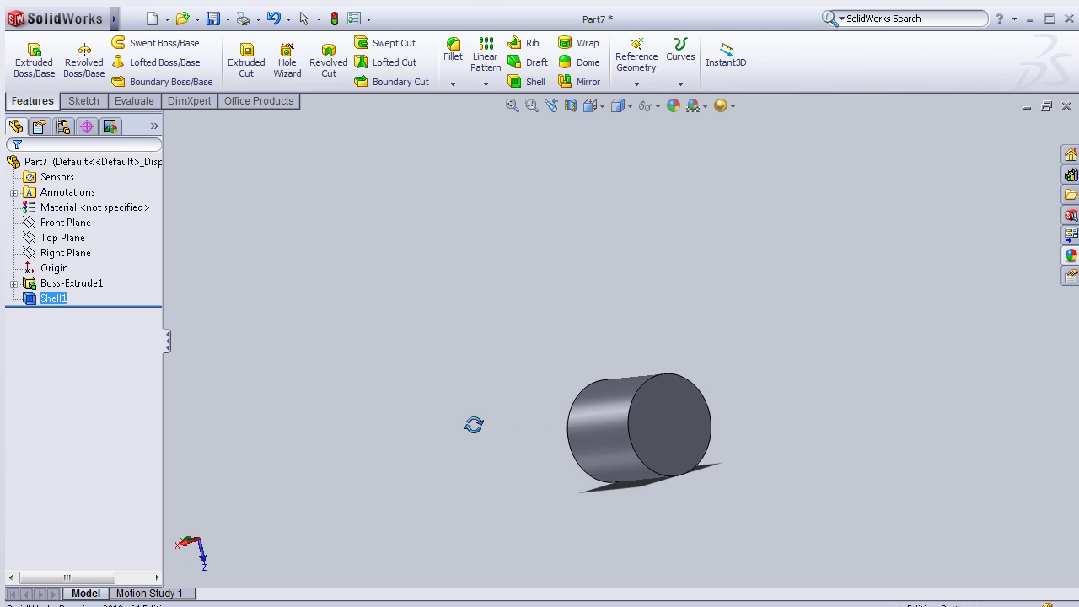
click(453, 51)
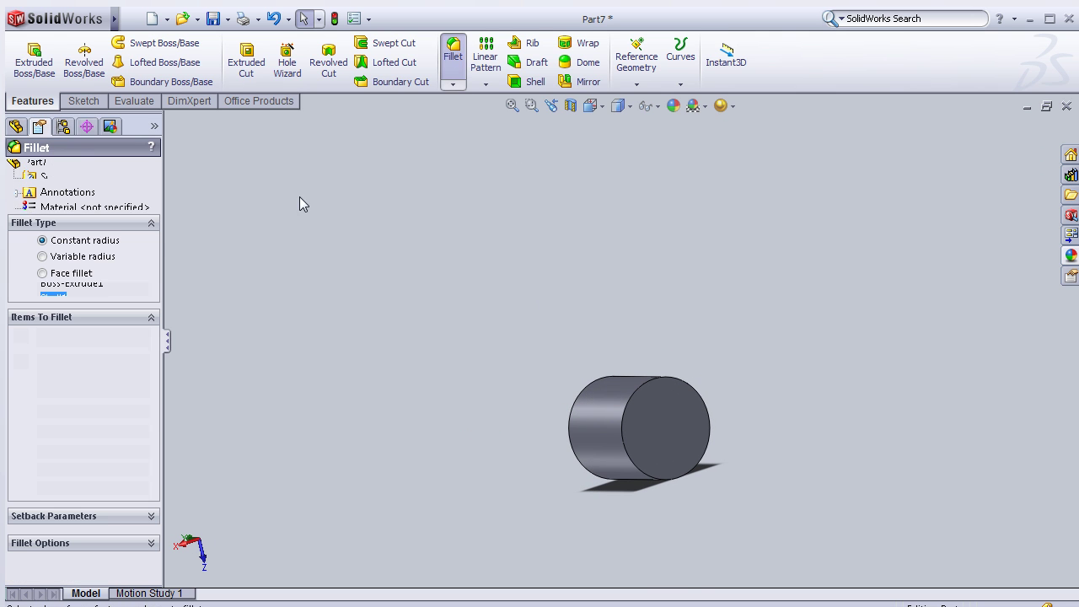
double_click(94, 338)
text(0.2)
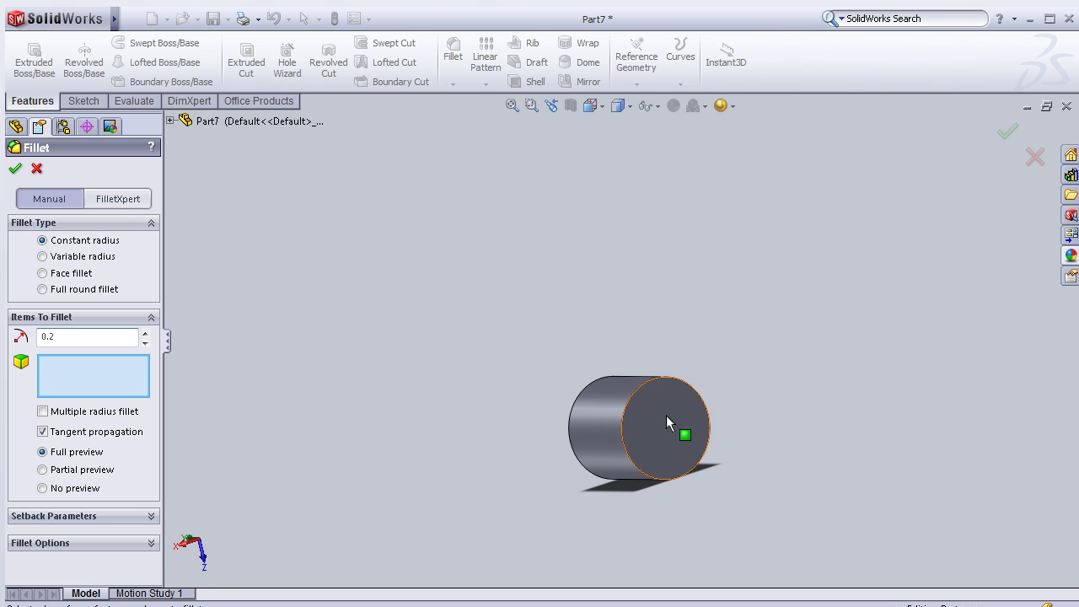
click(633, 401)
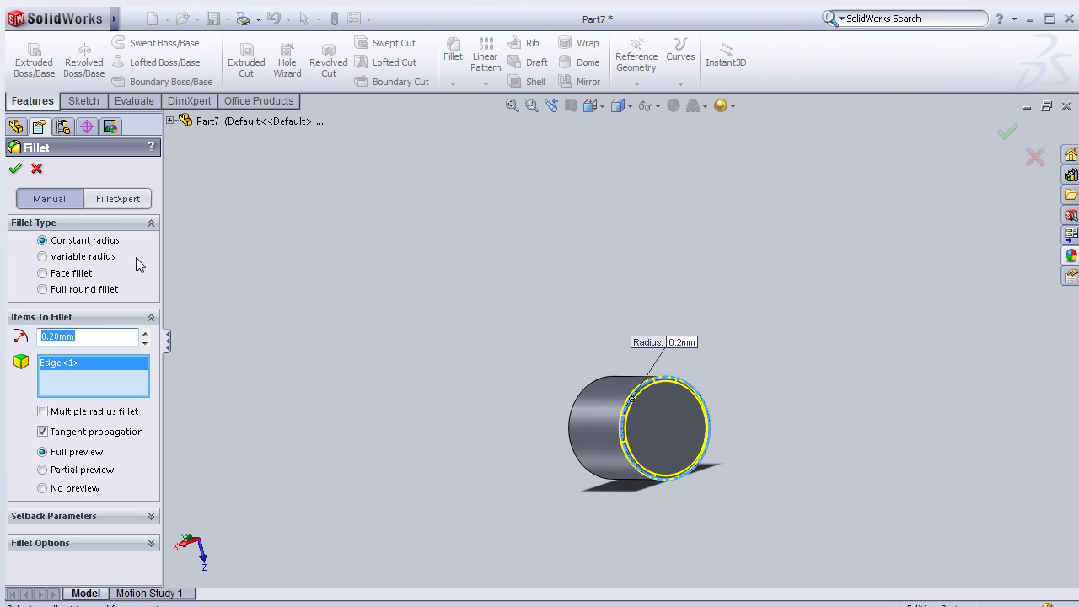
click(15, 170)
mouse_move(564, 279)
middle_down()
mouse_move(601, 289)
mouse_move(484, 349)
mouse_move(503, 309)
middle_up()
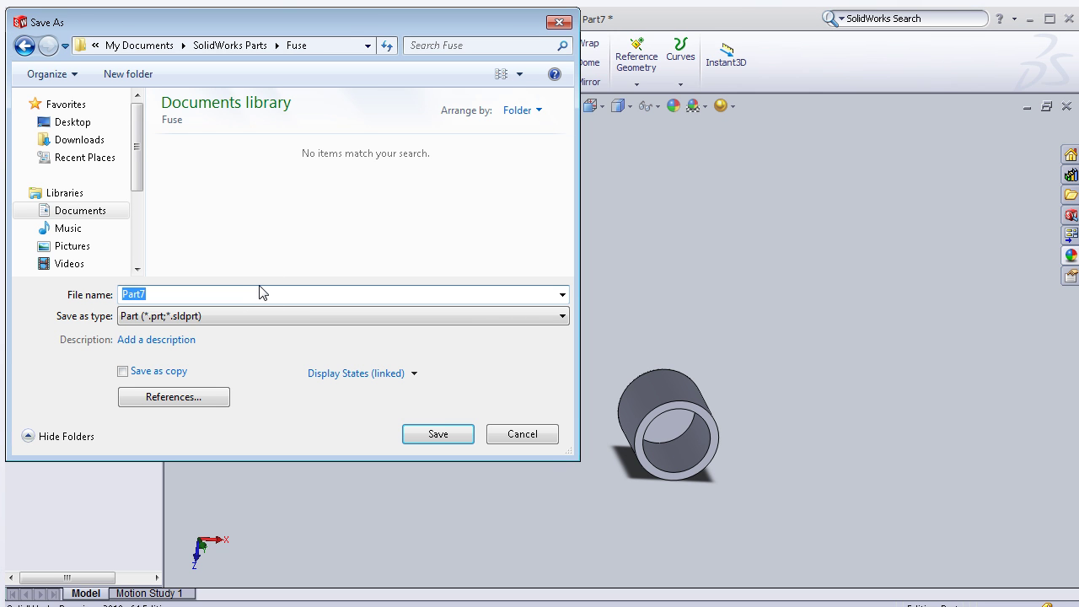
- Save the part as FuseTop in the Fuse folder and start a new blank part
text(FuseTop)
click(422, 440)
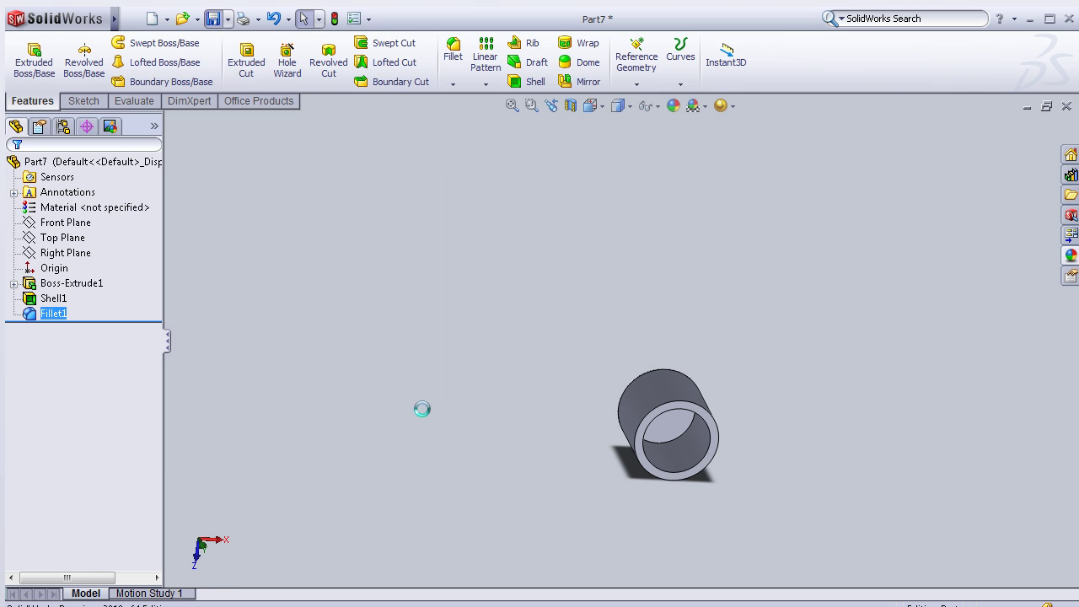
click(152, 22)
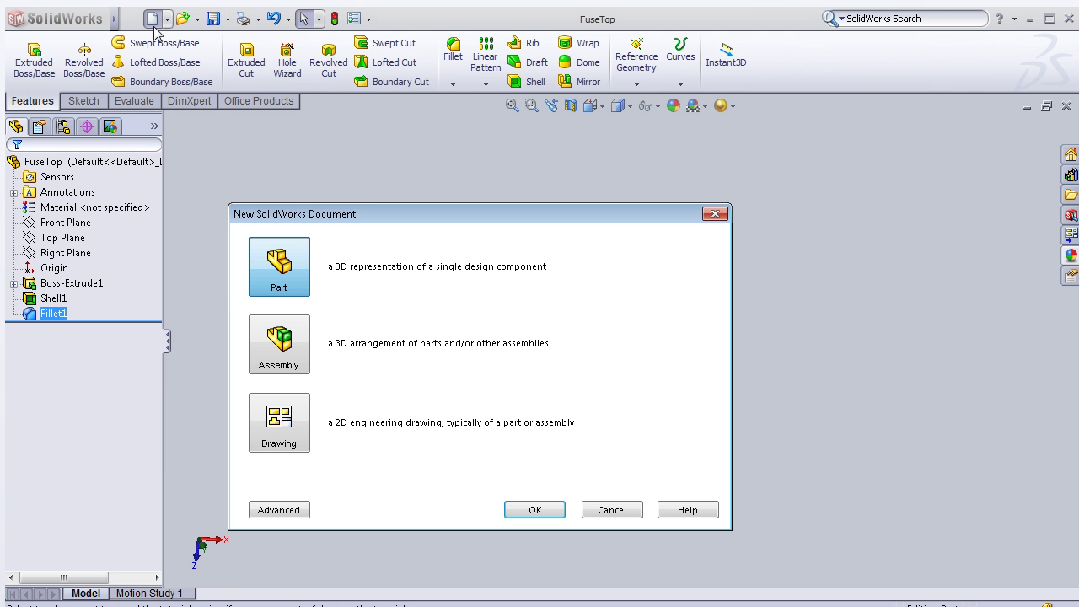
click(520, 504)
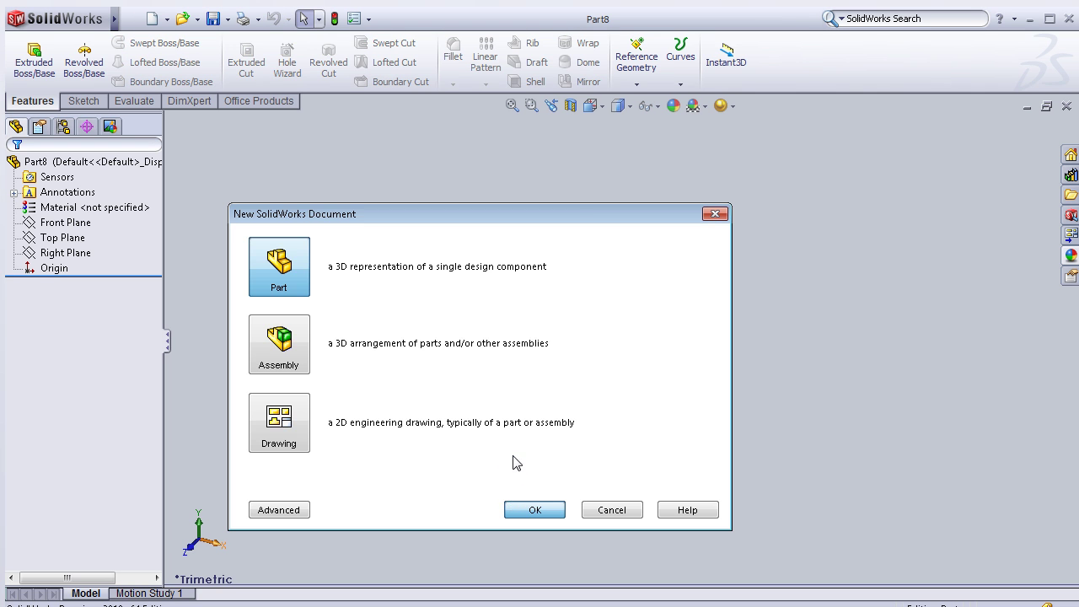
- Sketch a small circle at the origin on the Top Plane of Part8
click(63, 237)
click(90, 213)
click(136, 42)
click(621, 341)
click(631, 355)
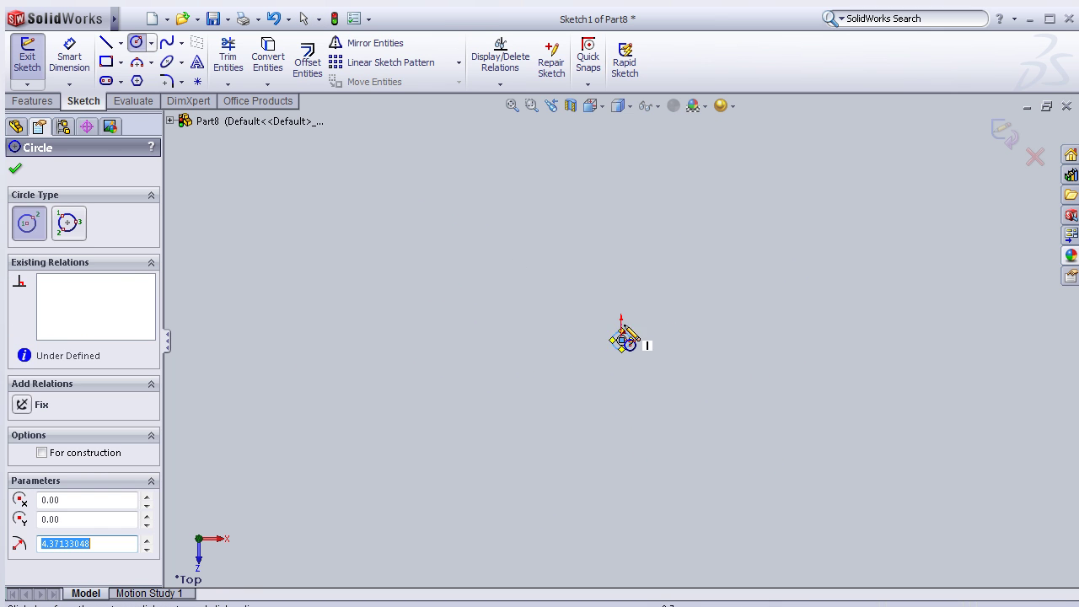
- Dimension the small circle's diameter to 1 mm
click(78, 67)
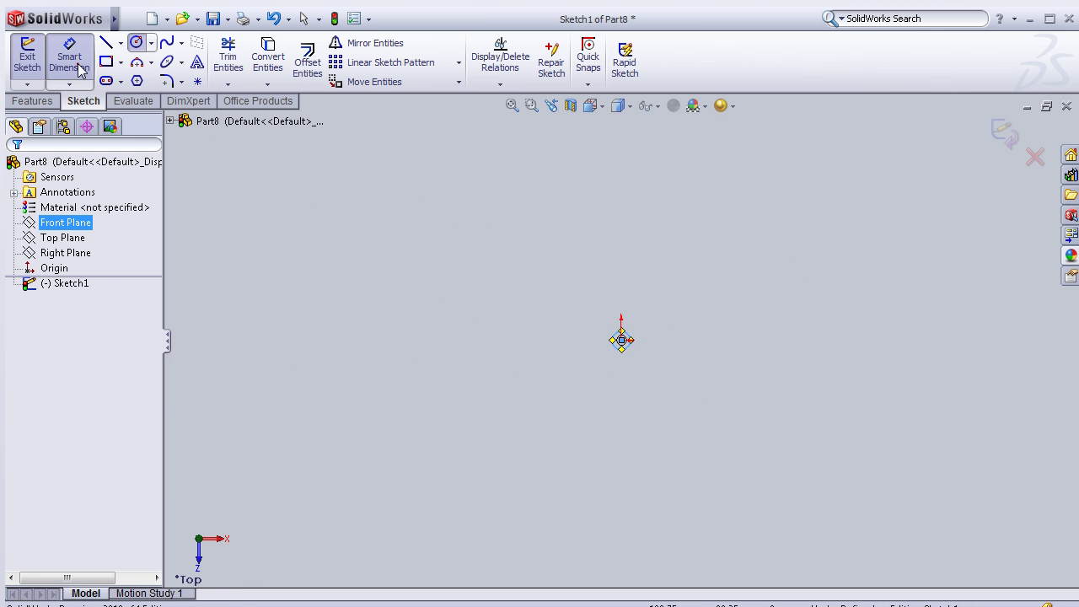
click(616, 346)
click(588, 364)
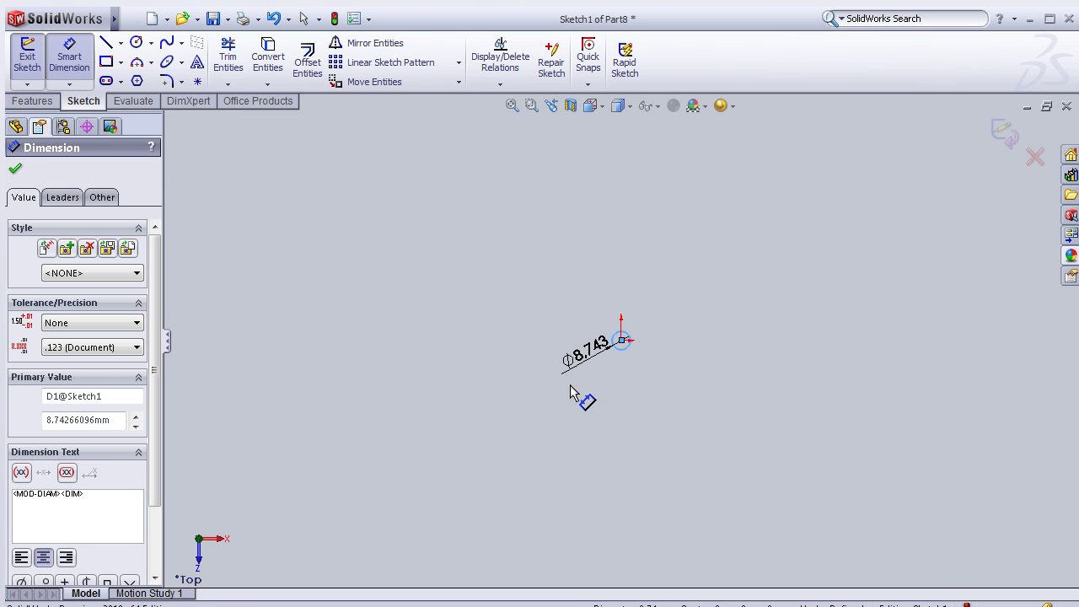
text(1)
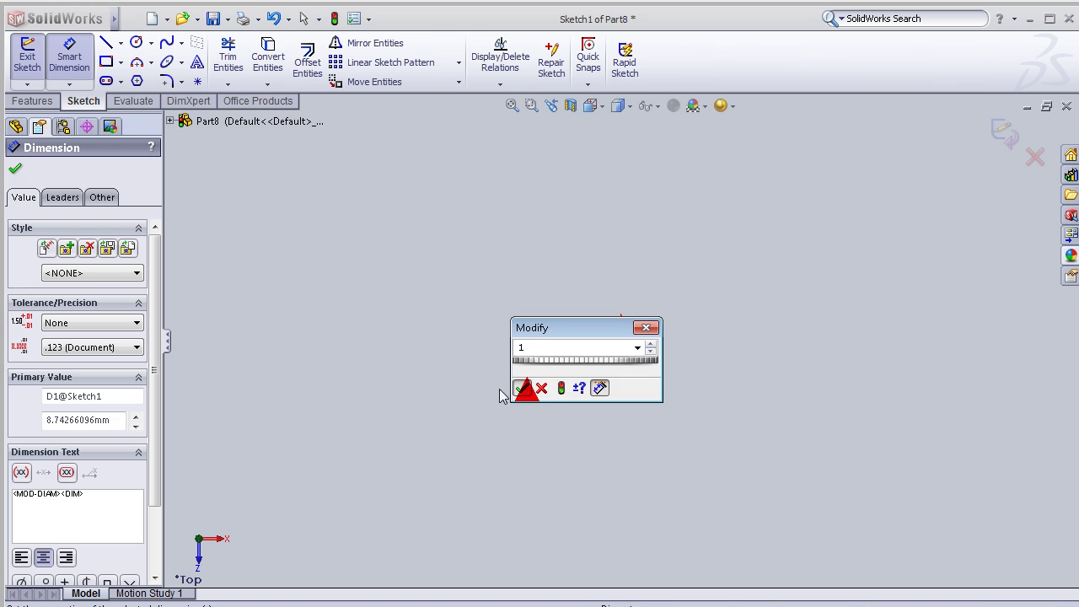
click(522, 389)
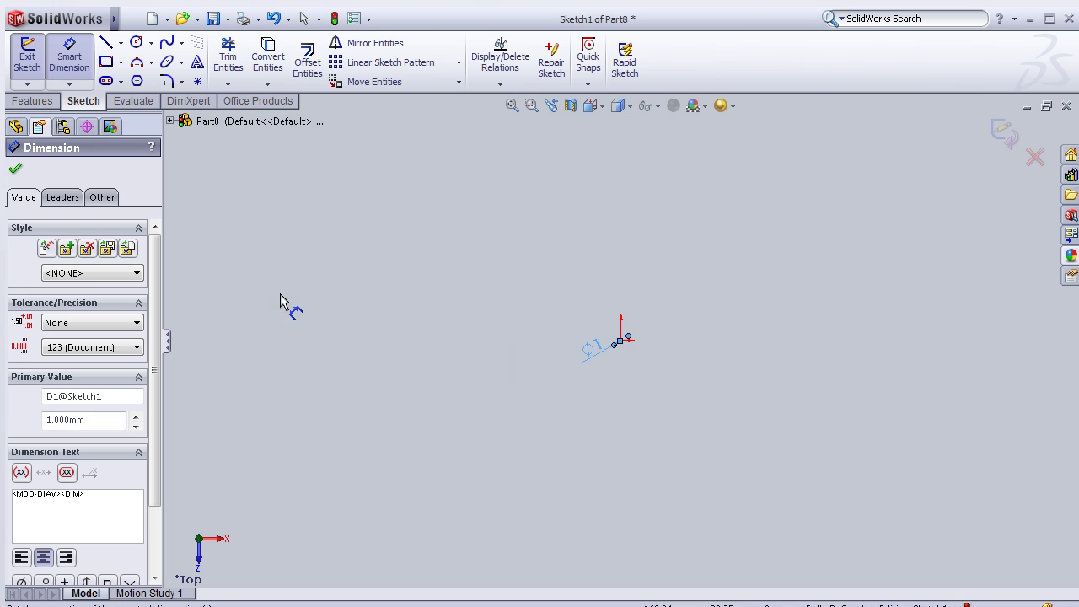
click(17, 171)
click(32, 100)
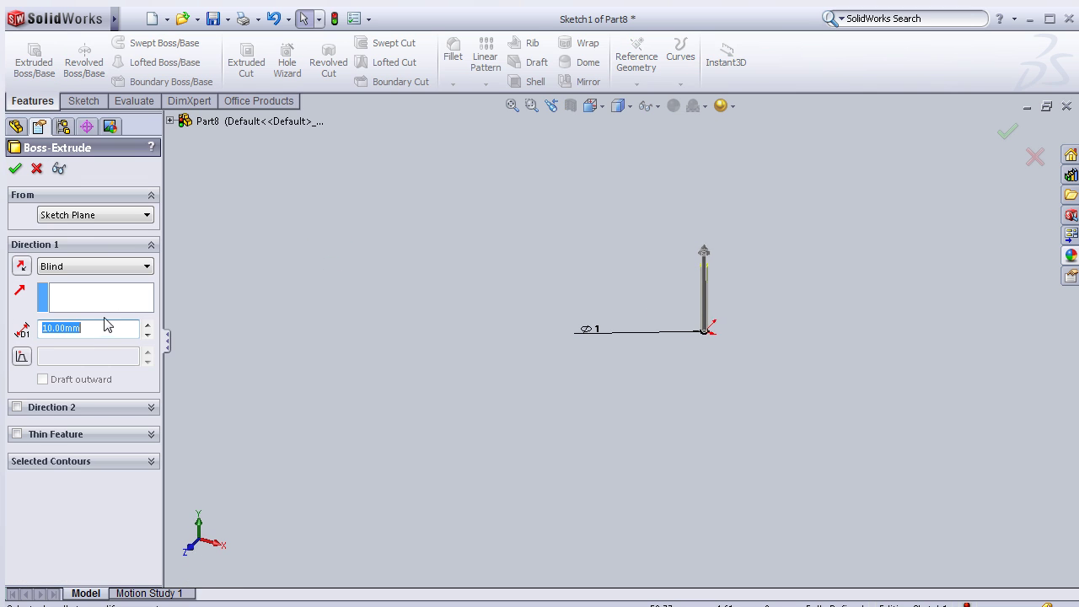
- Extrude the 1 mm circle 20 mm into a thin rod and view it in 3D
click(147, 325)
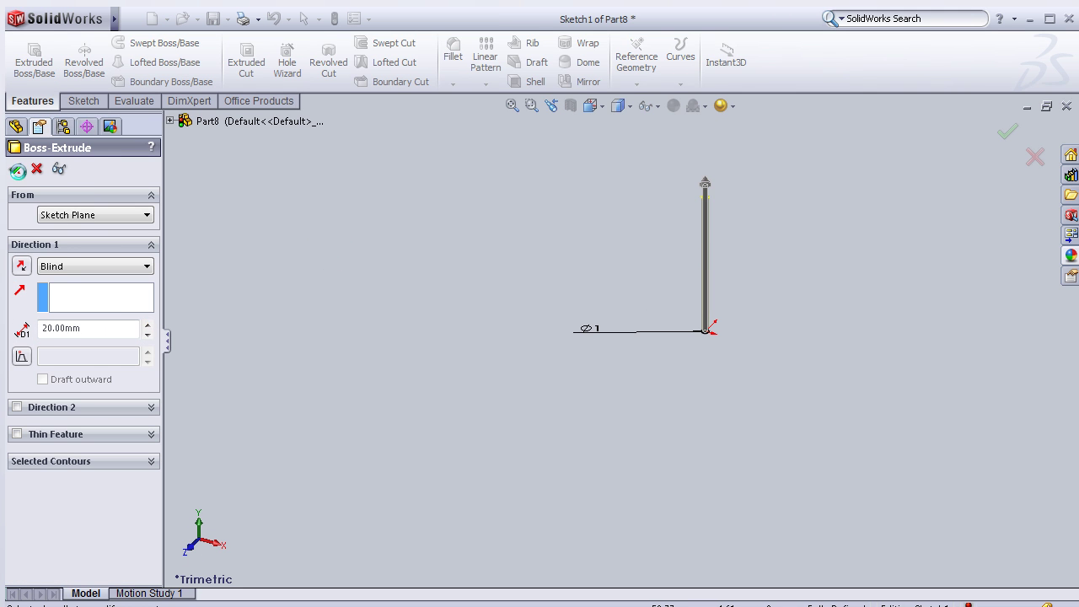
key(Return)
middle_drag(549, 207, 511, 230)
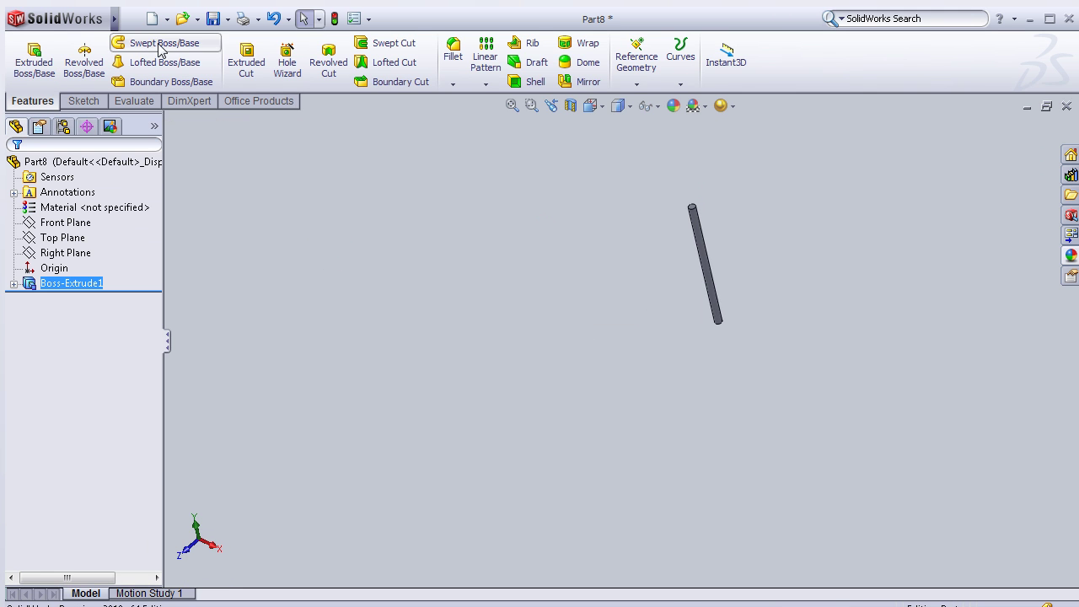
click(152, 19)
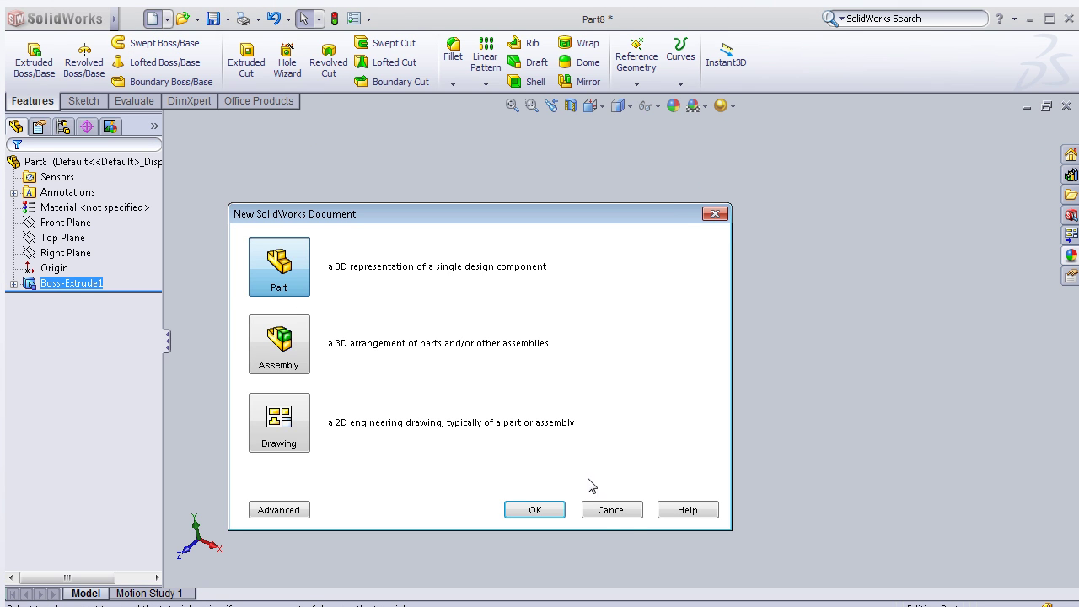
click(620, 516)
- Save the 1 mm rod part under the file name FuseWire
click(221, 25)
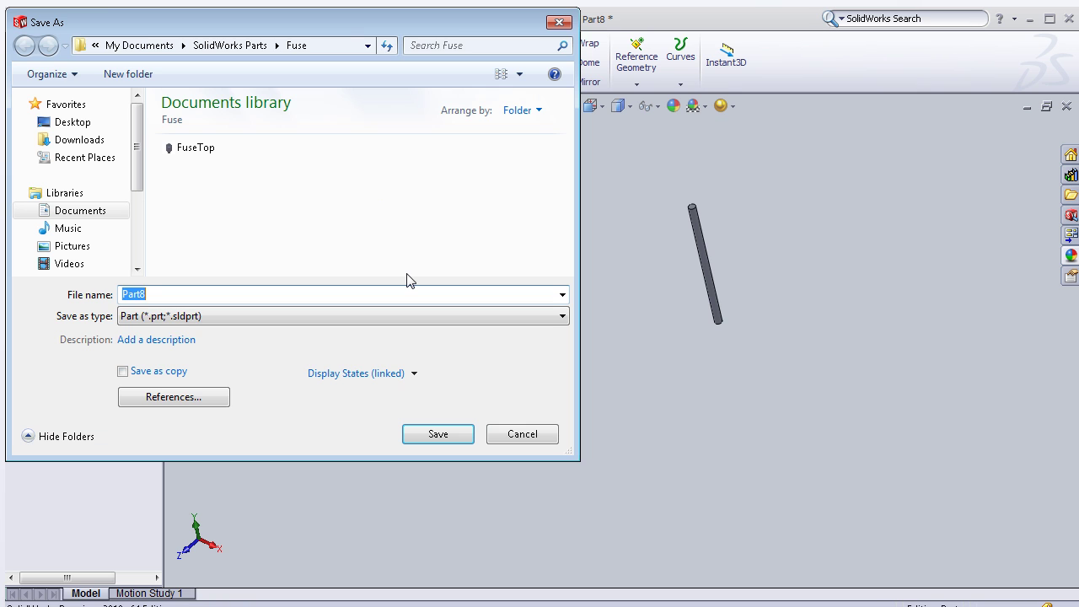
text(Fuse)
text(W)
key(BackSpace)
text(W)
key(BackSpace)
text(in)
key(BackSpace)
text(W)
click(437, 434)
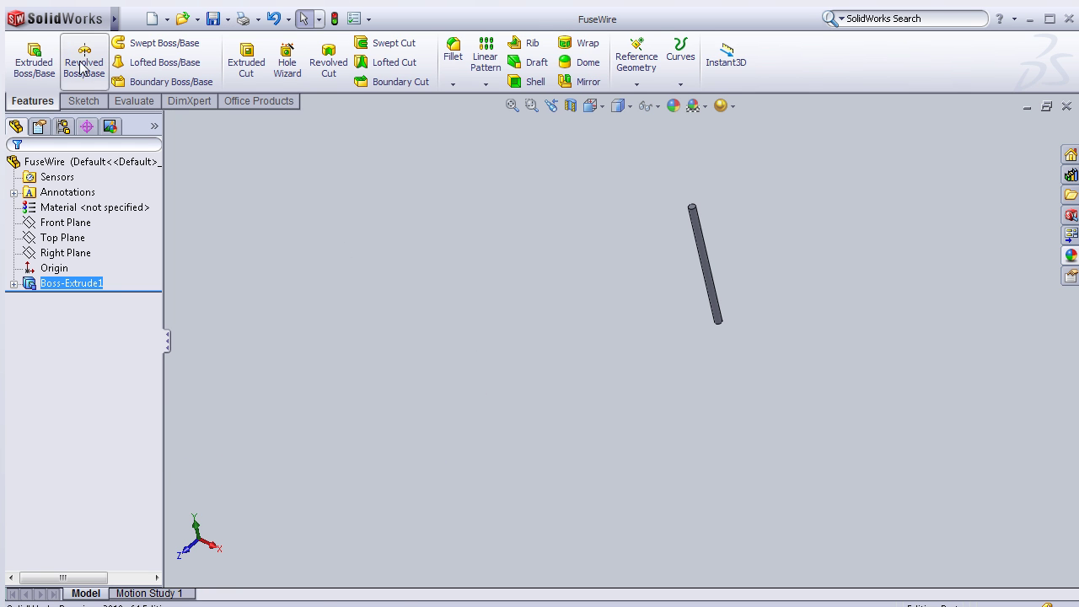
- Create a new part, Part9, and start a sketch on its Top Plane
click(152, 18)
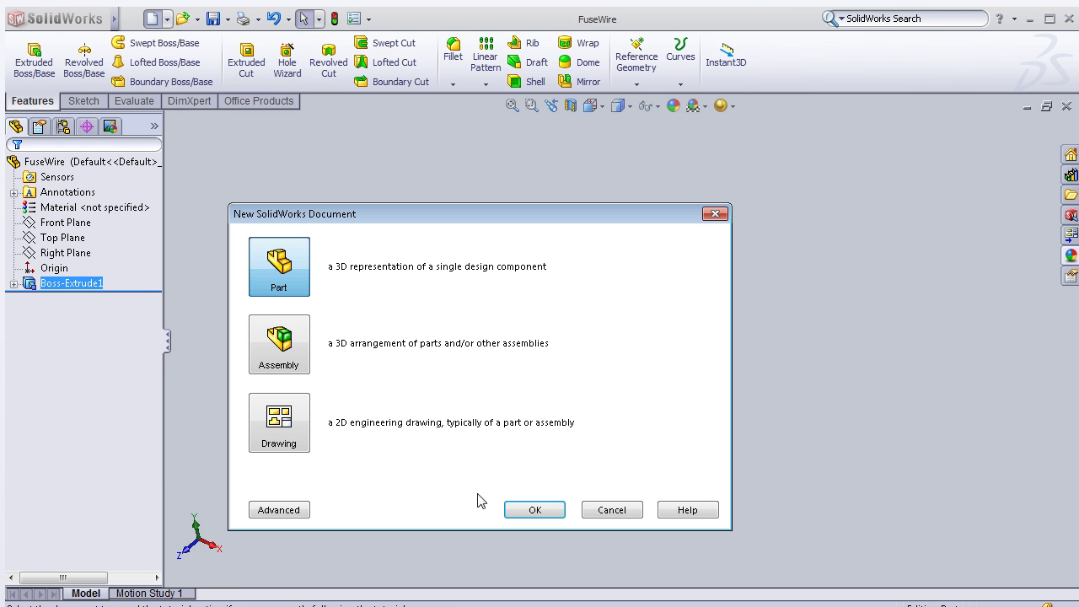
click(512, 510)
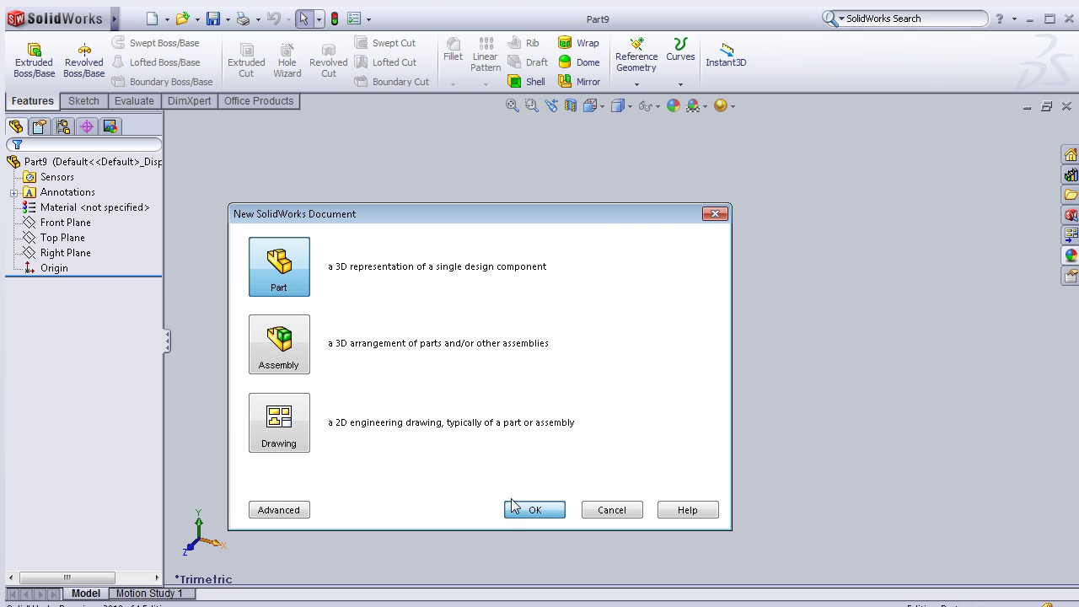
click(44, 240)
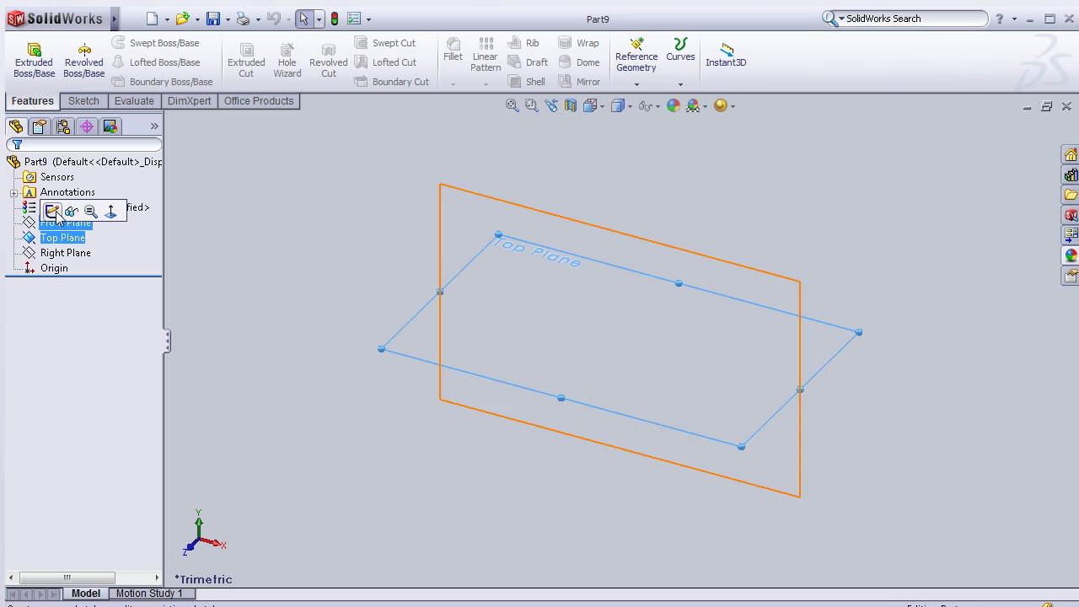
click(51, 212)
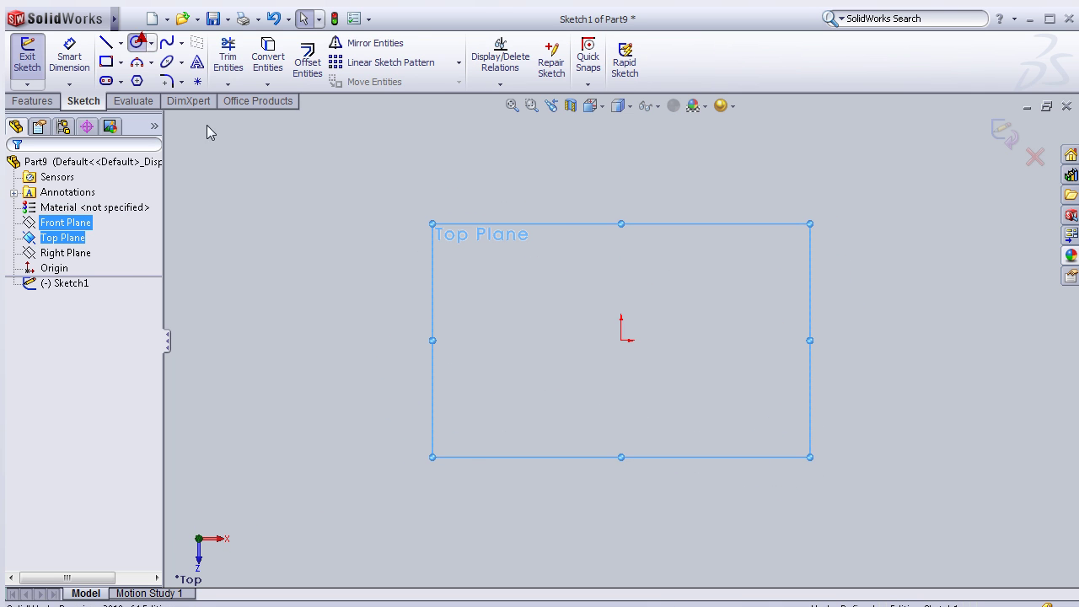
- Draw a circle centred on the origin and begin dimensioning its diameter
key(c)
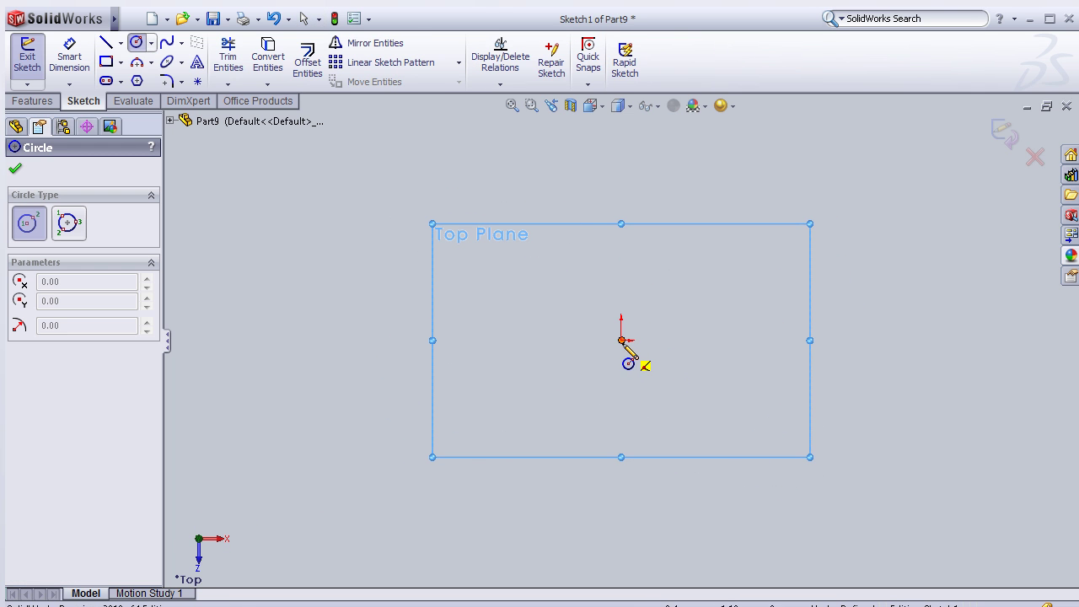
click(622, 341)
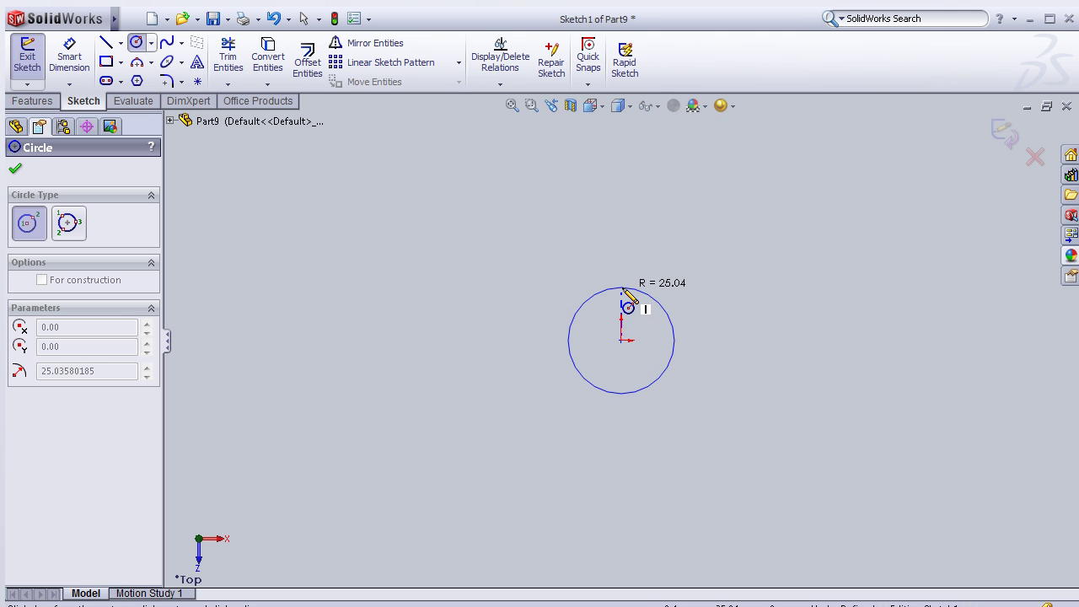
click(623, 289)
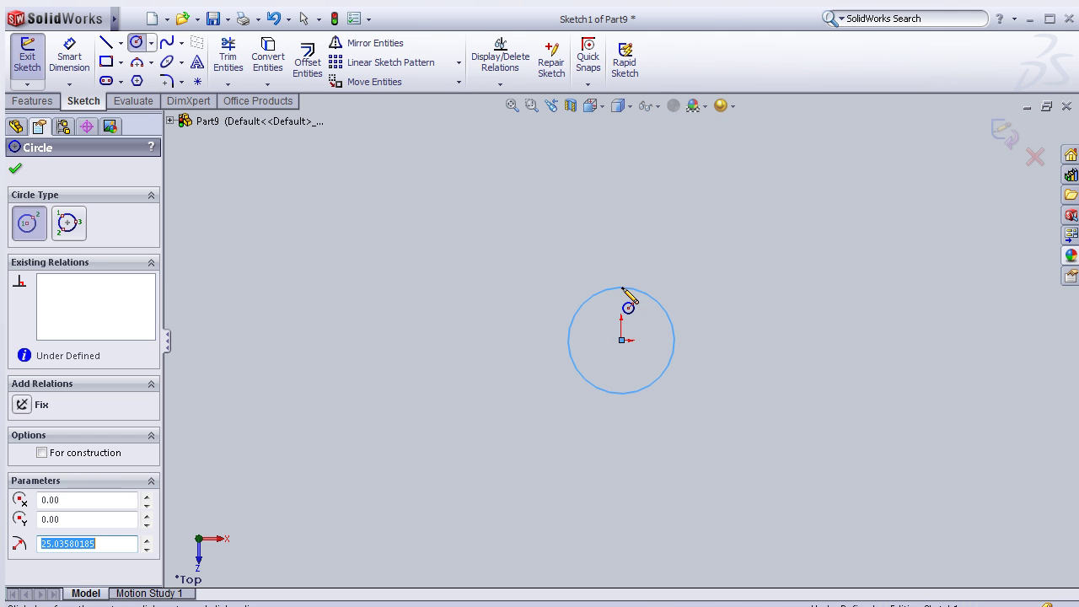
click(82, 71)
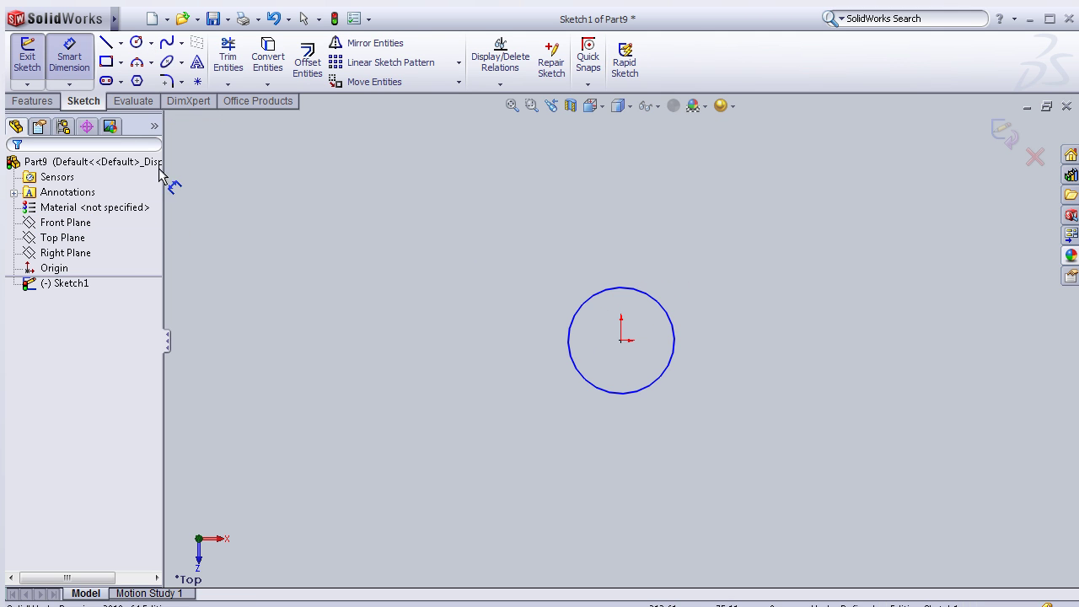
click(572, 371)
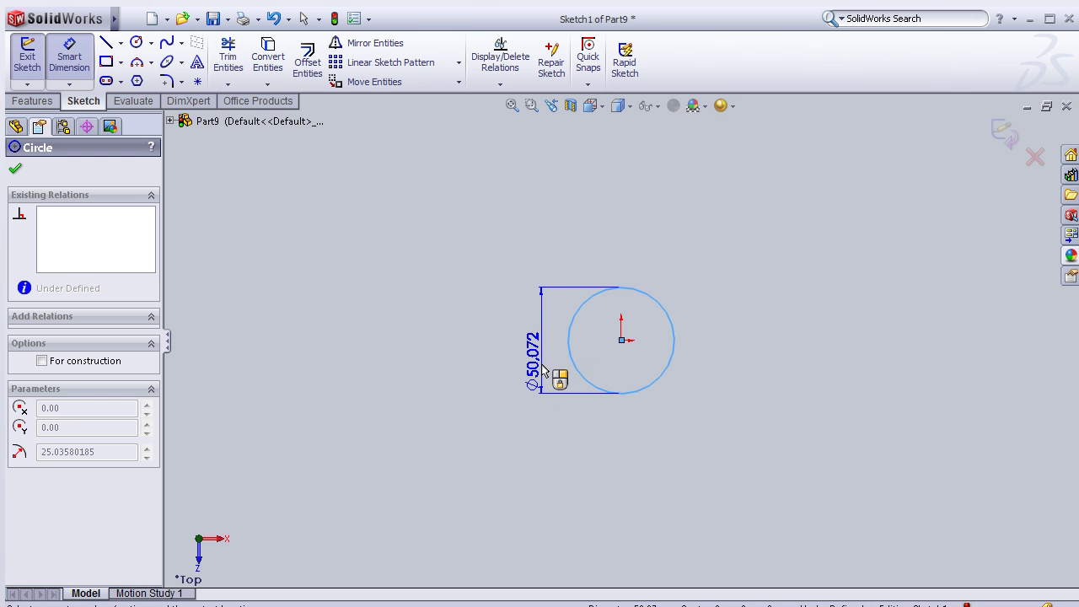
- Set the circle's diameter dimension to 4 mm
click(542, 371)
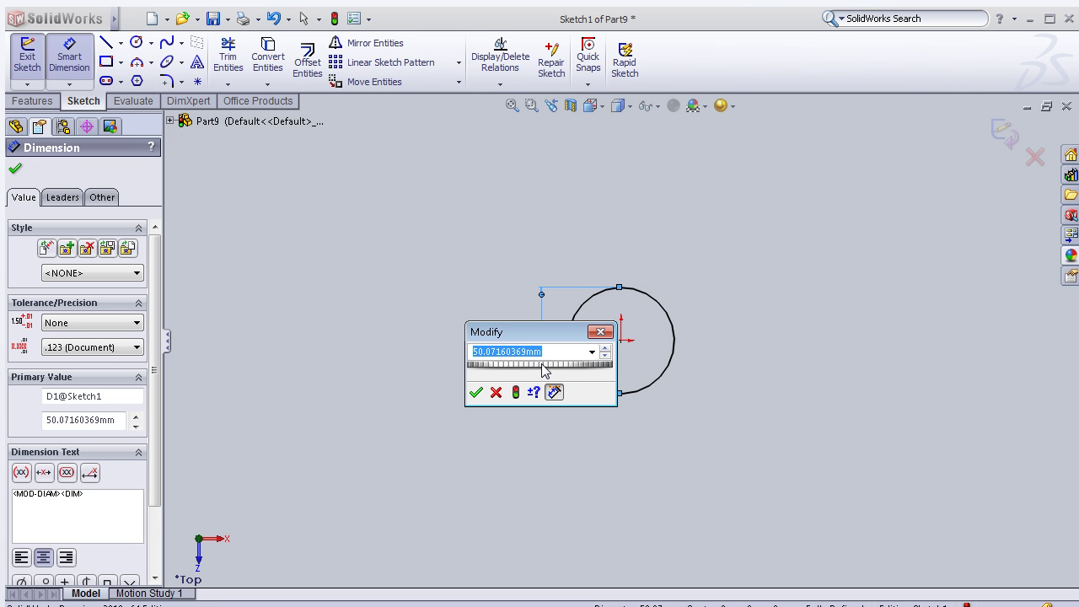
text(4)
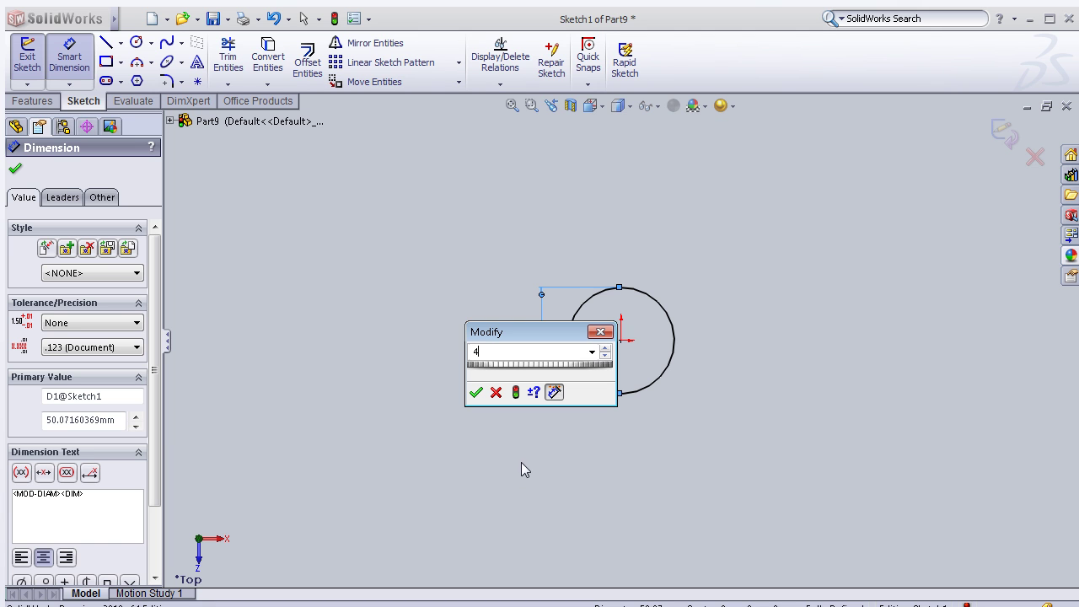
click(476, 392)
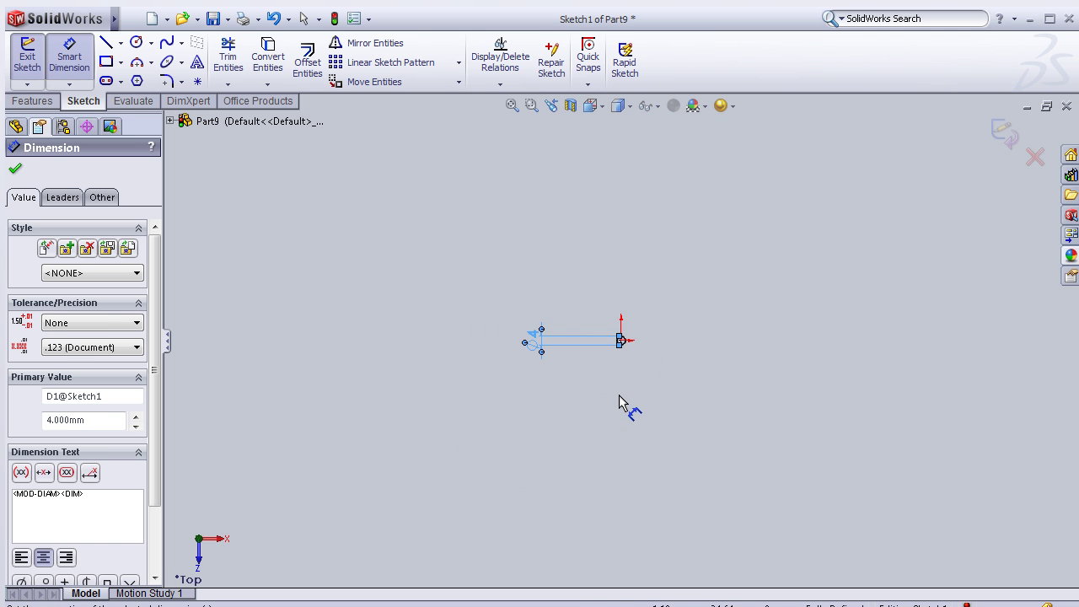
scroll(628, 281, down, 3)
scroll(619, 291, down, 3)
scroll(603, 341, down, 3)
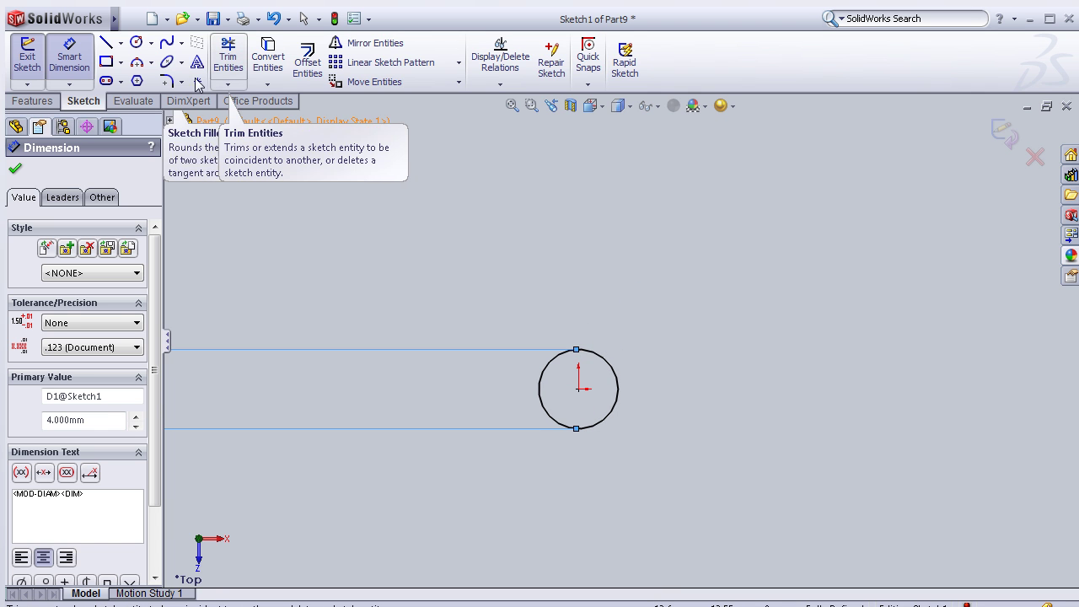
- Offset the 4 mm circle 0.5 mm inward to form a ring sketch
click(308, 68)
click(555, 369)
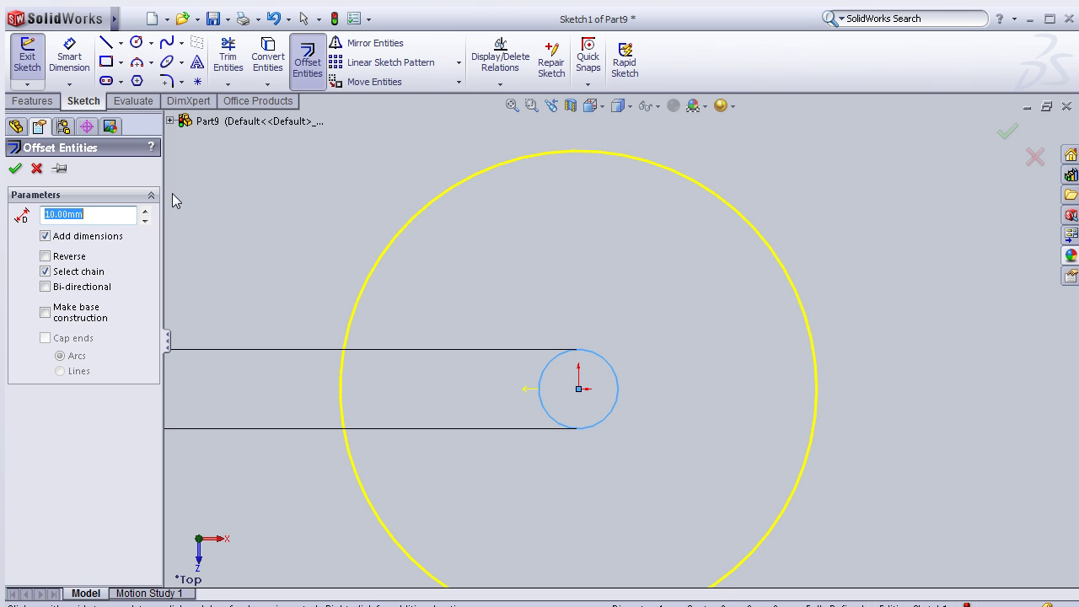
text(0)
key(Return)
click(44, 257)
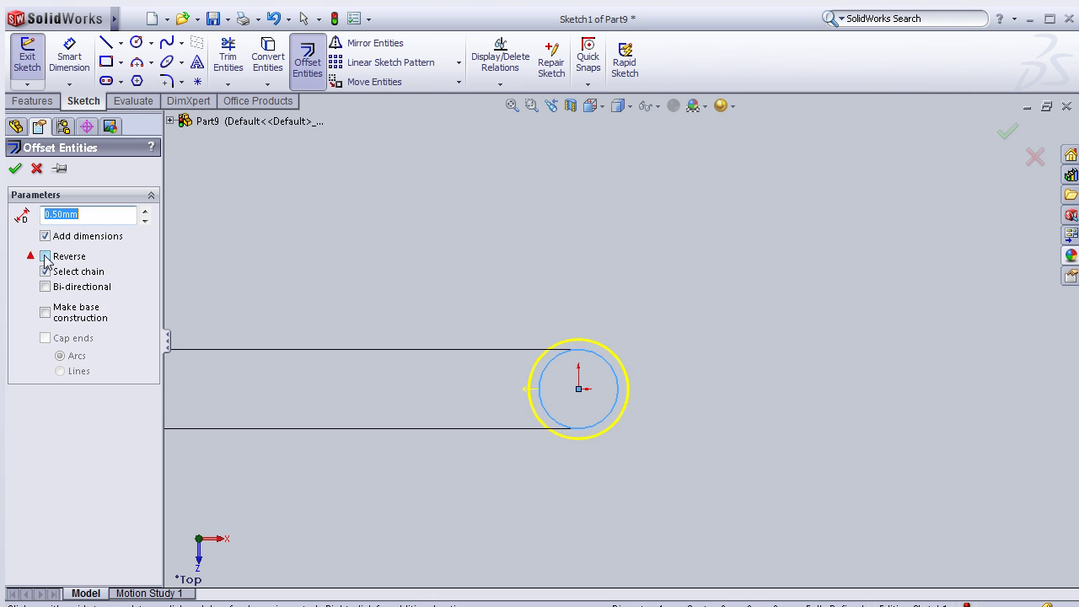
click(14, 169)
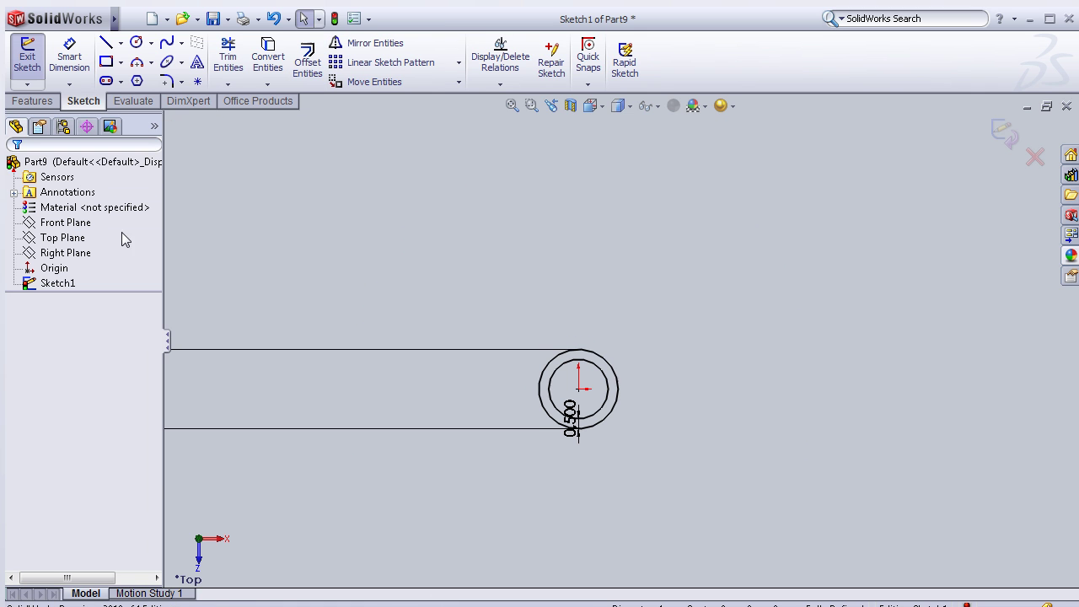
- Extrude the ring 20 mm into a hollow tube
middle_drag(289, 305, 354, 361)
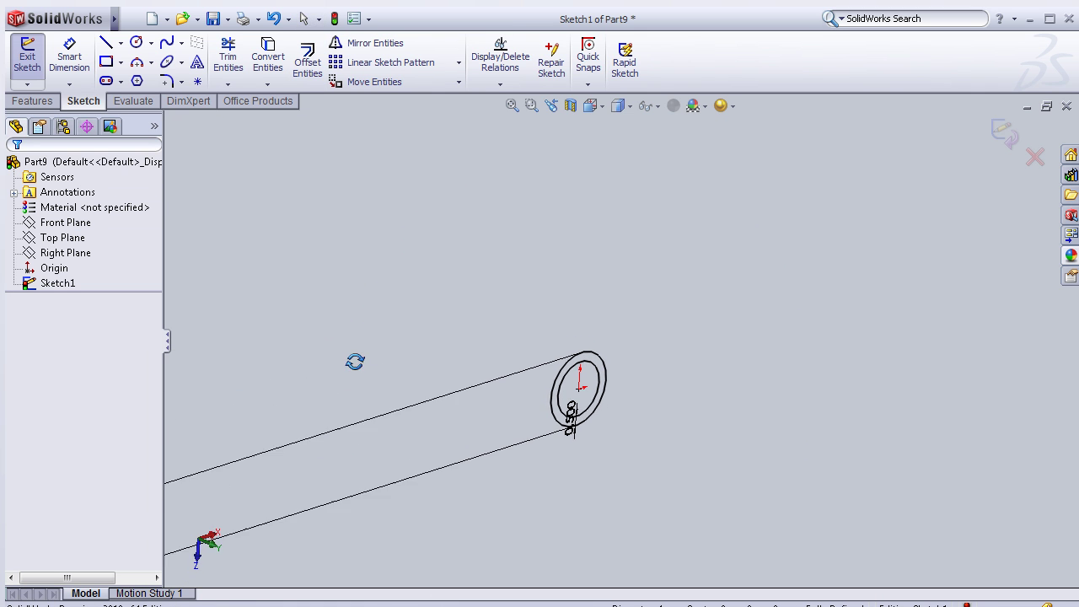
click(38, 102)
click(33, 59)
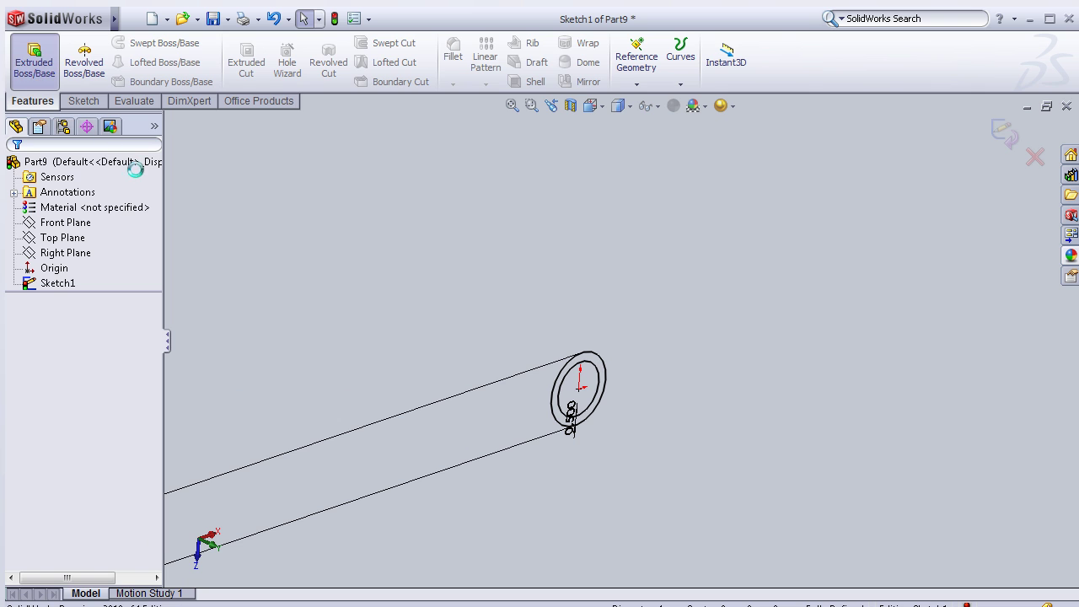
click(147, 326)
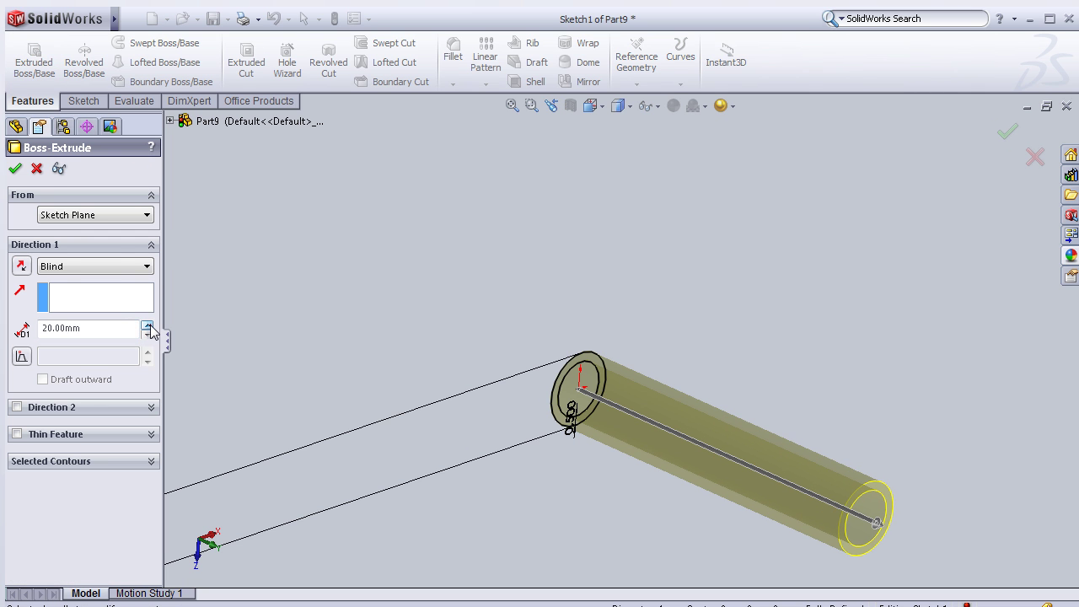
click(14, 168)
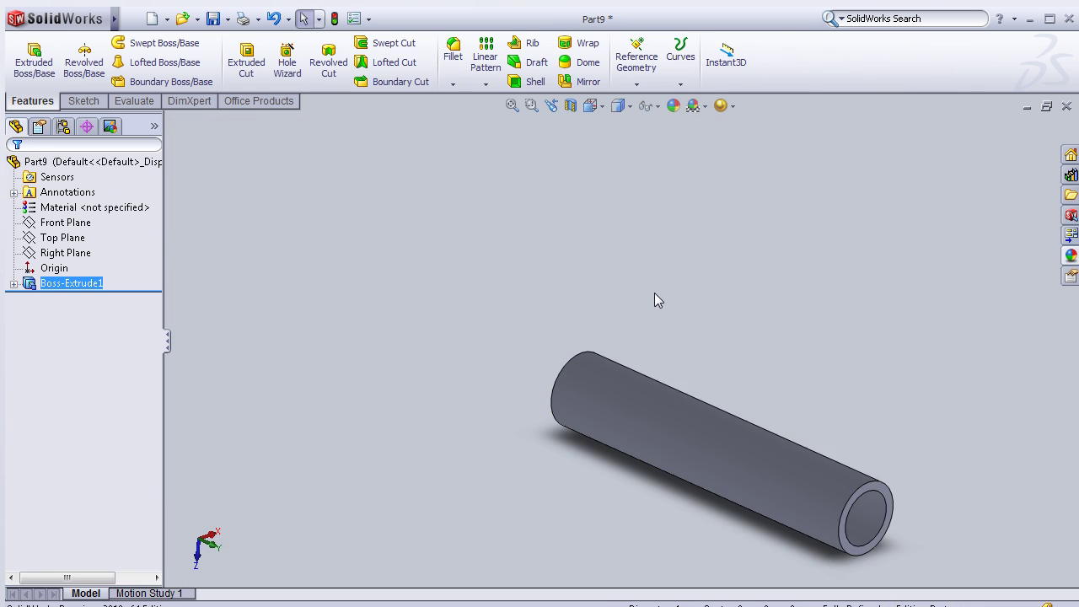
- Apply the clear glass swatch from Appearances Glass > Gloss to the tube so it renders transparent
click(1071, 255)
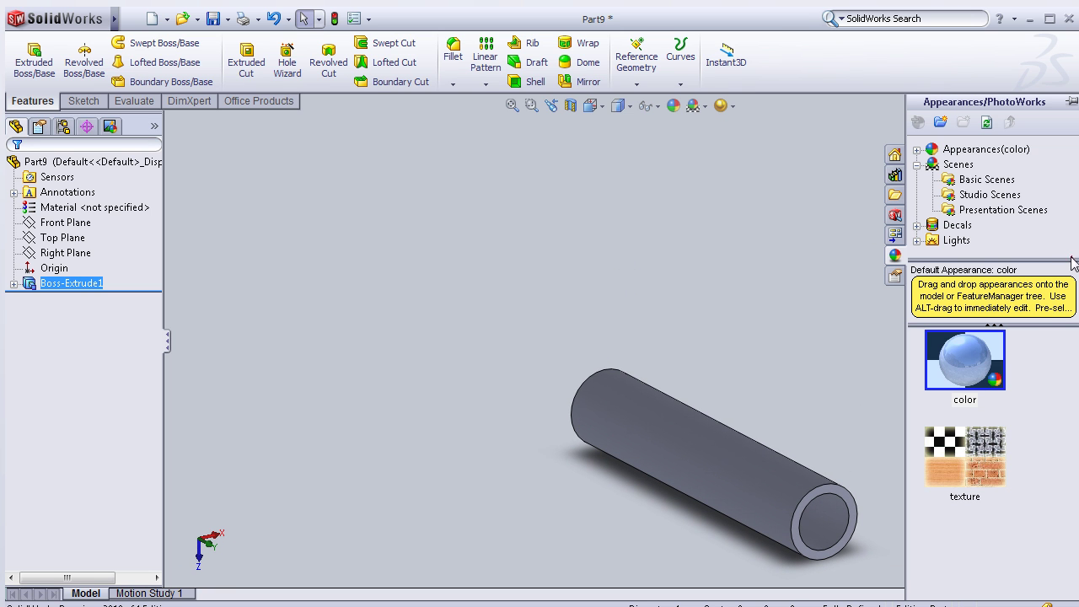
click(960, 153)
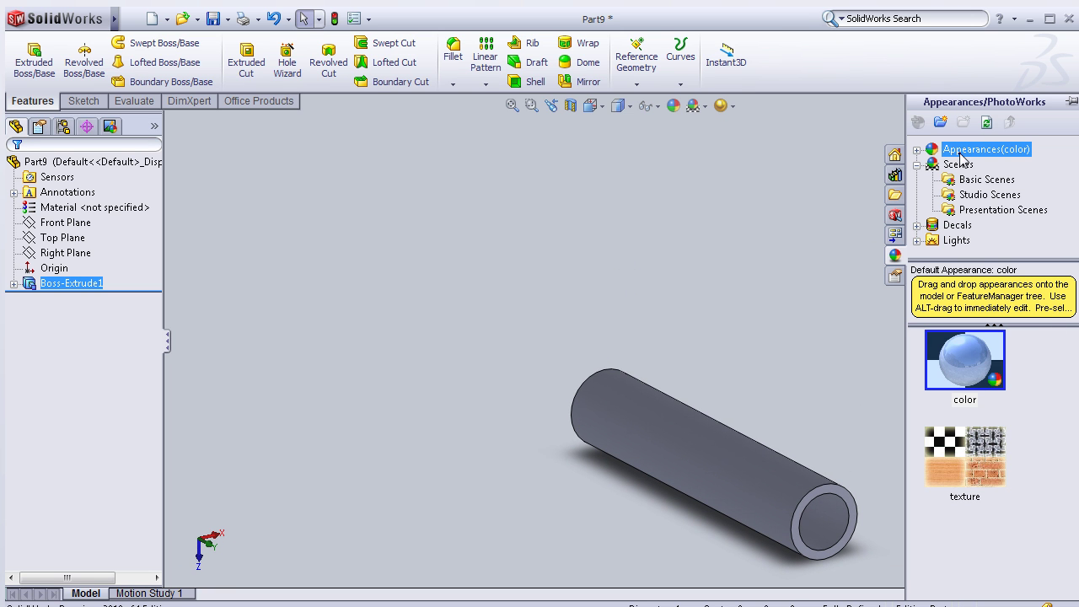
click(918, 149)
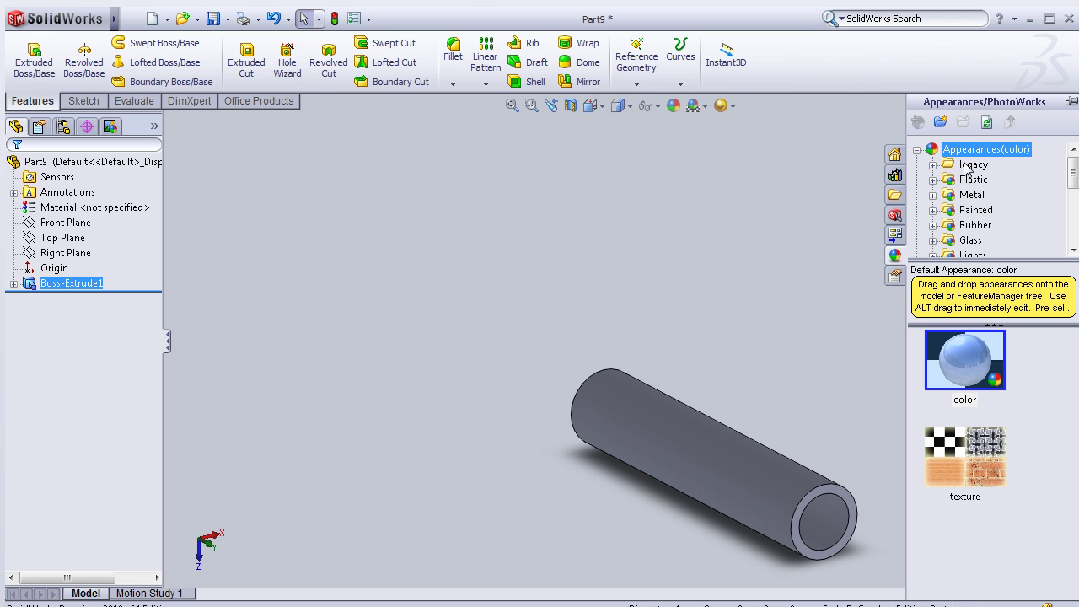
double_click(982, 238)
drag(983, 364, 770, 429)
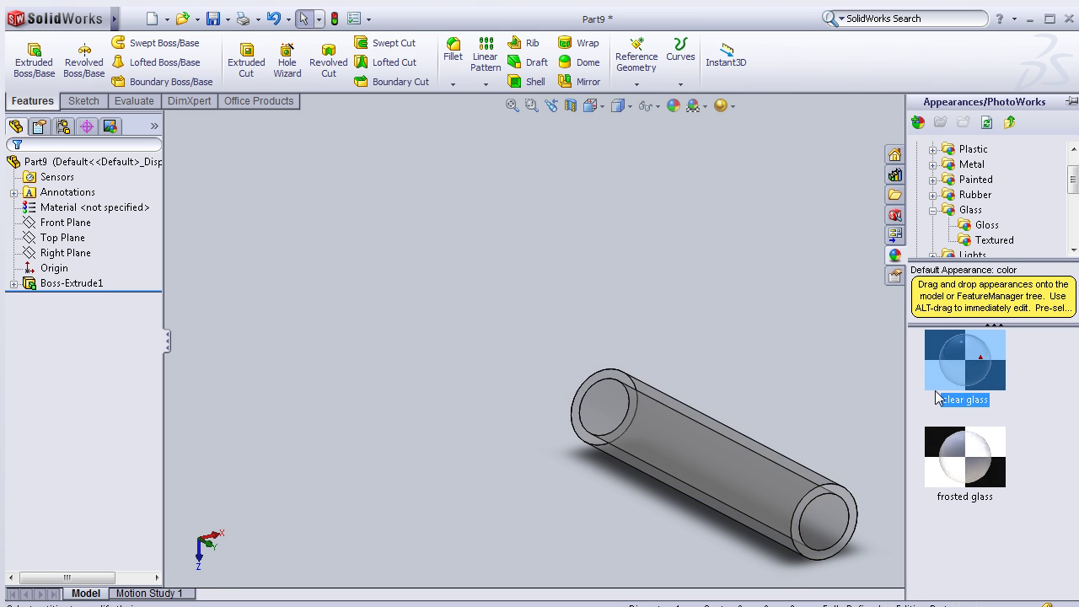
middle_drag(771, 429, 784, 388)
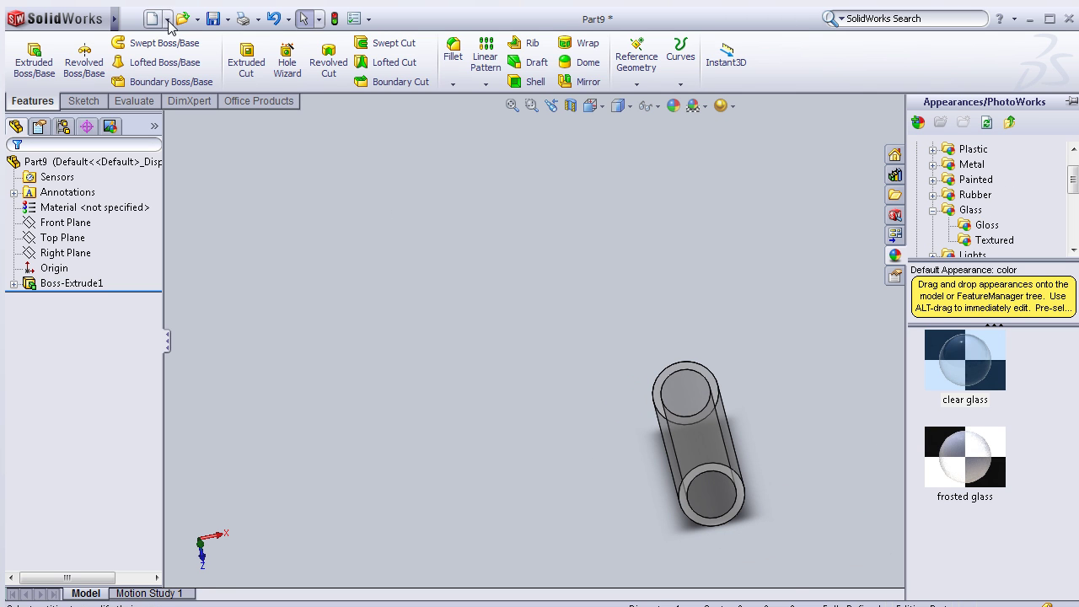
scroll(754, 444, down, 2)
scroll(722, 434, down, 2)
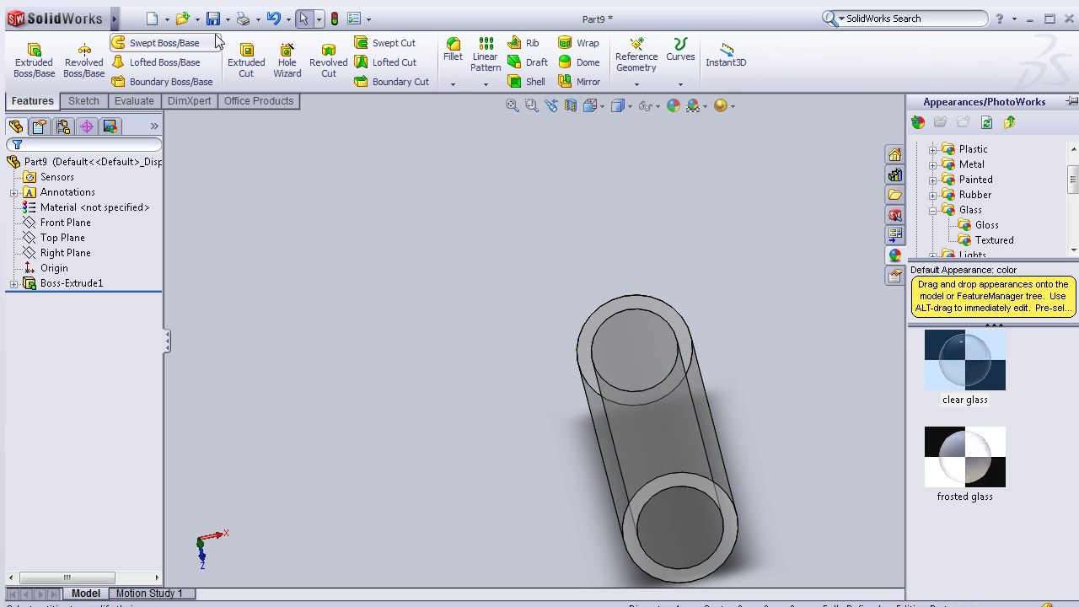
- Save the glass tube part as FuseBody in the Fuse folder
key(ctrl+s)
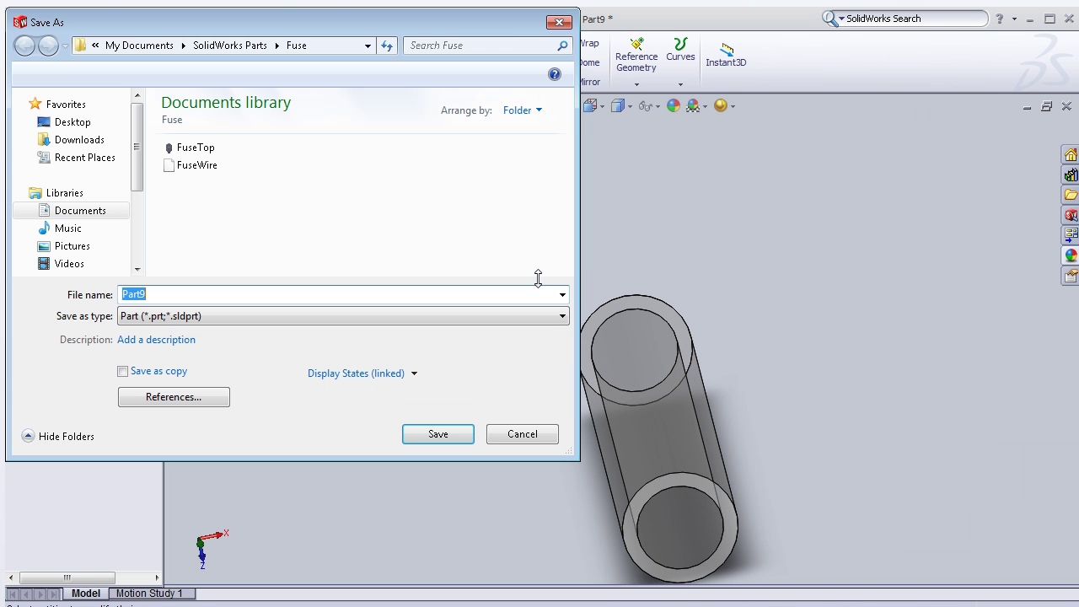
text(Fuse)
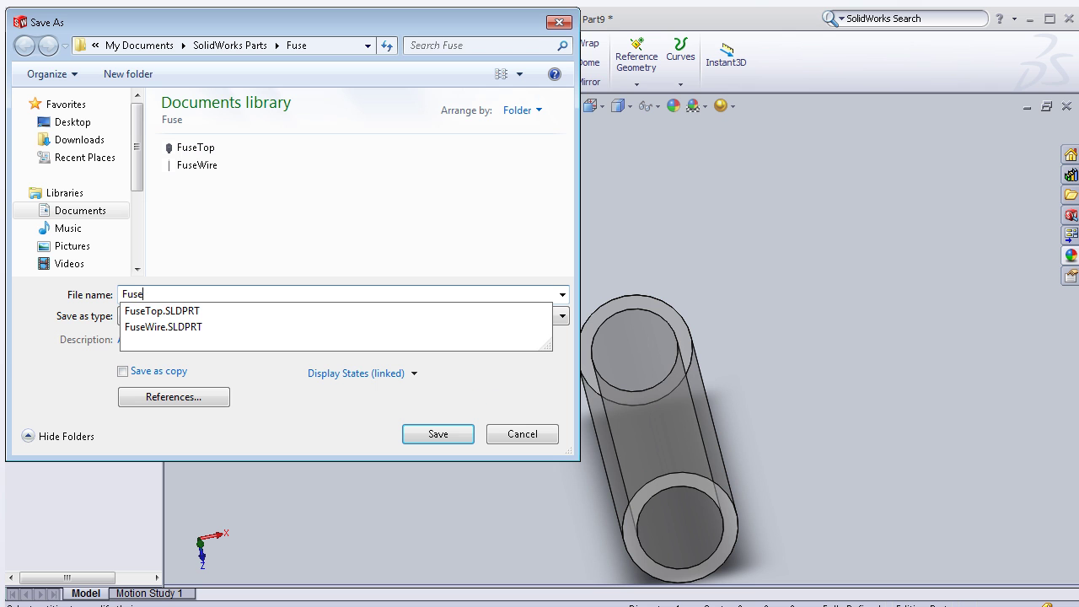
text(Body)
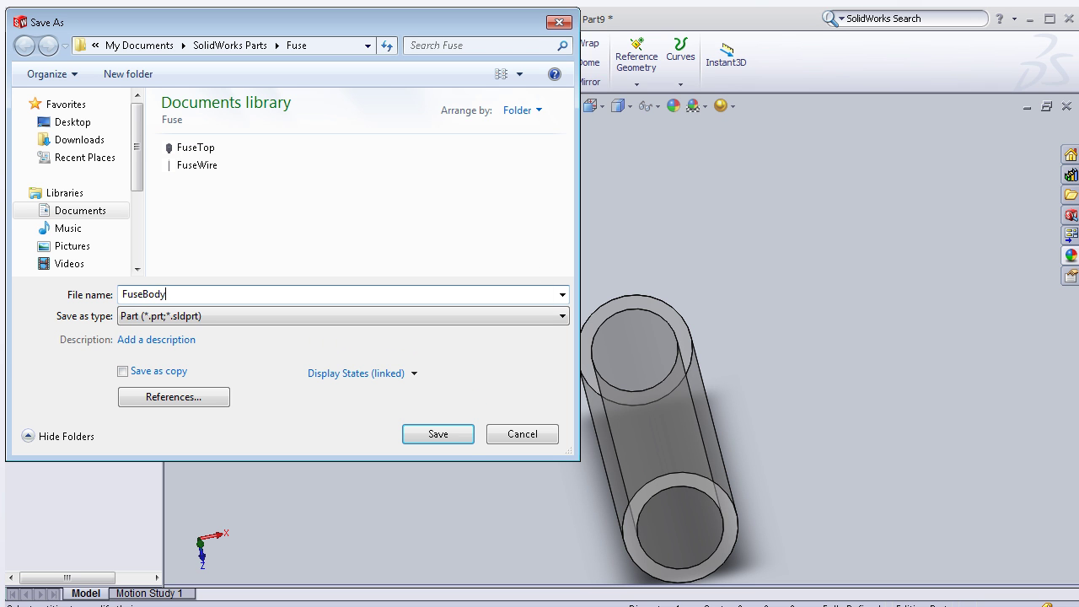
click(462, 438)
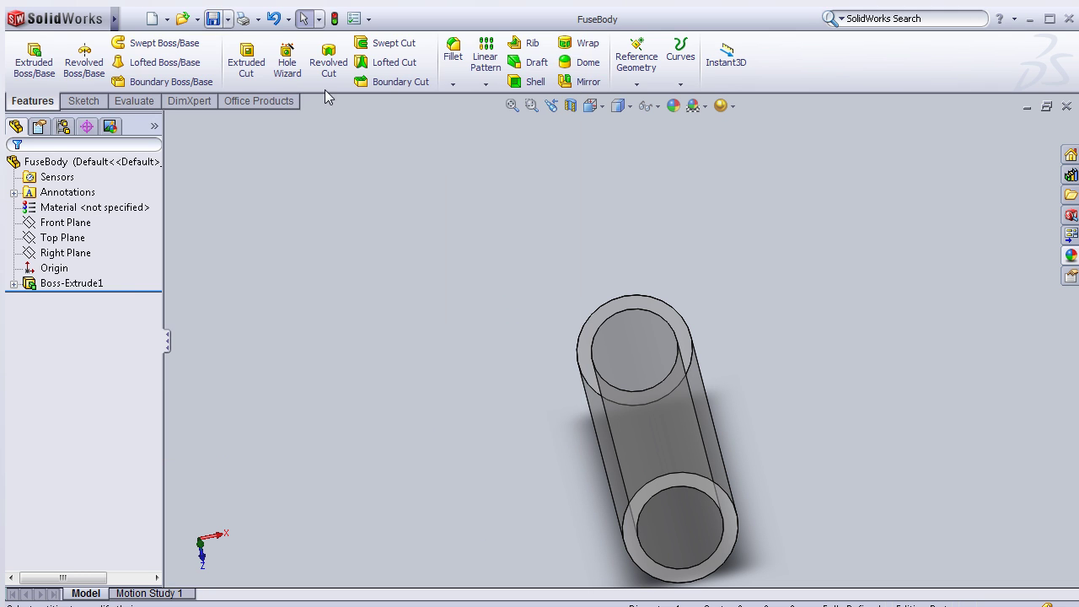
- Start a new assembly and place the FuseBody tube as its first component
click(152, 18)
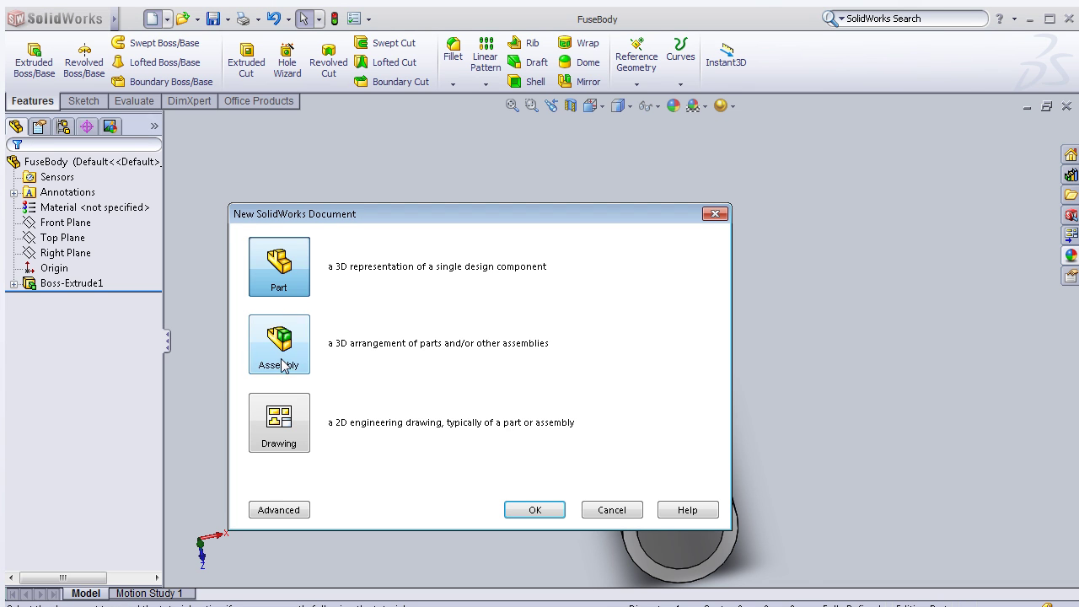
click(282, 364)
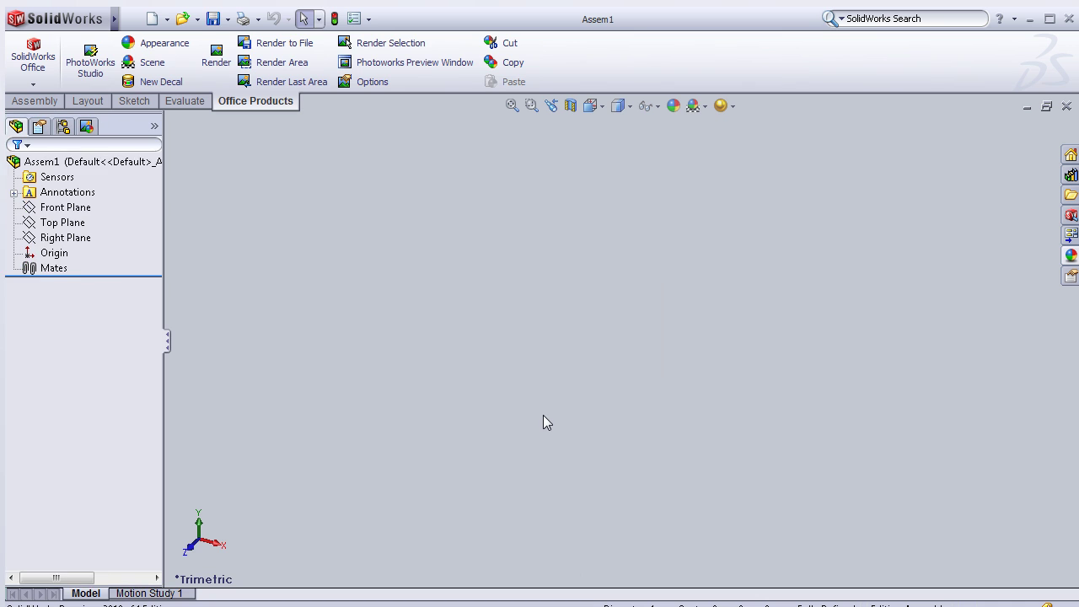
click(61, 393)
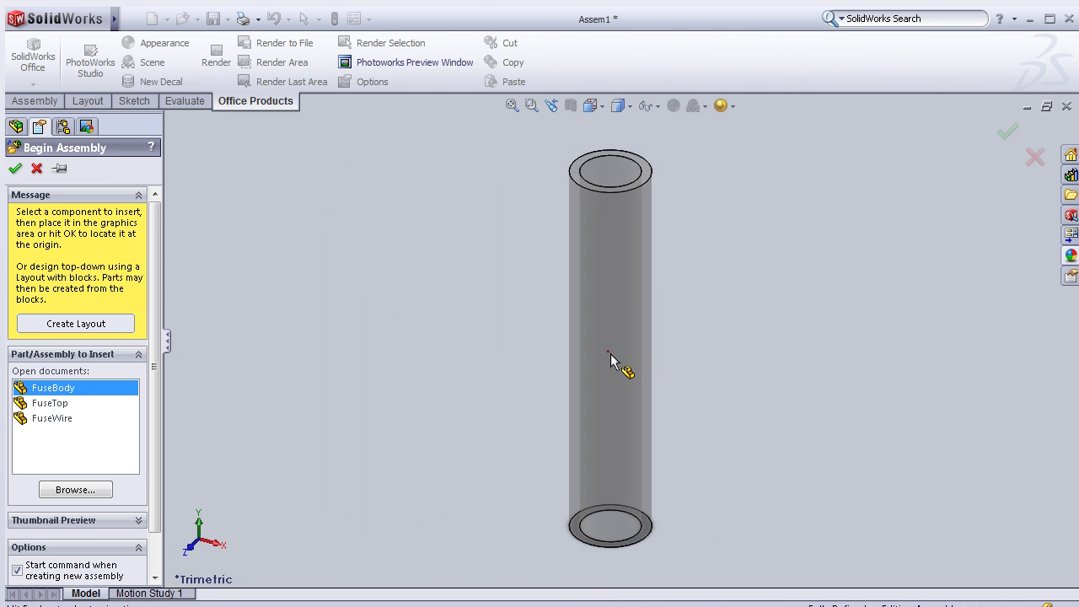
click(605, 364)
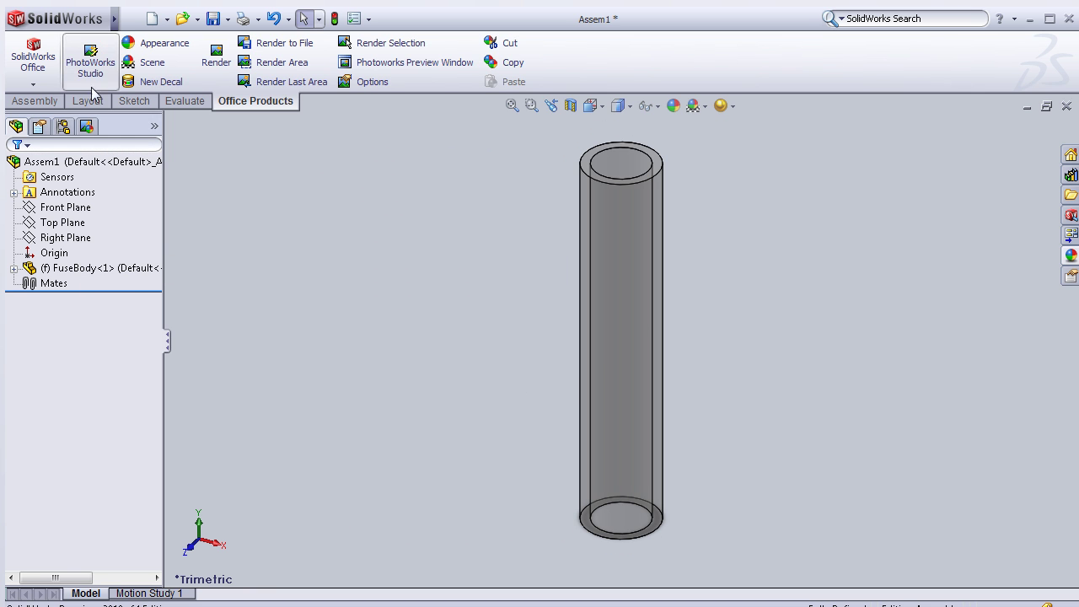
- Insert a FuseTop cap left of the tube and add a second copy below it
click(31, 101)
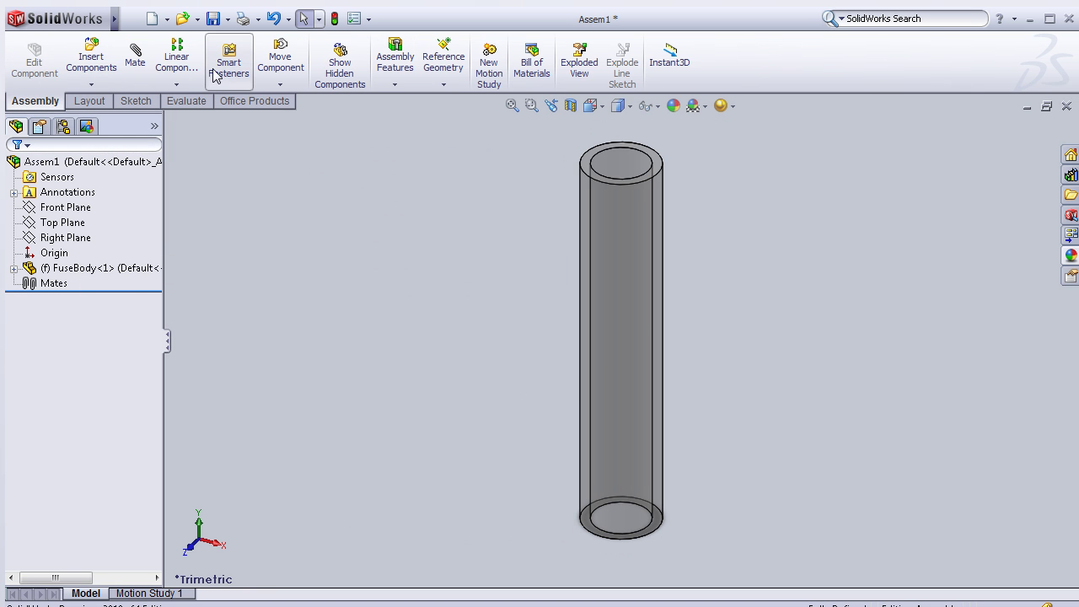
click(92, 63)
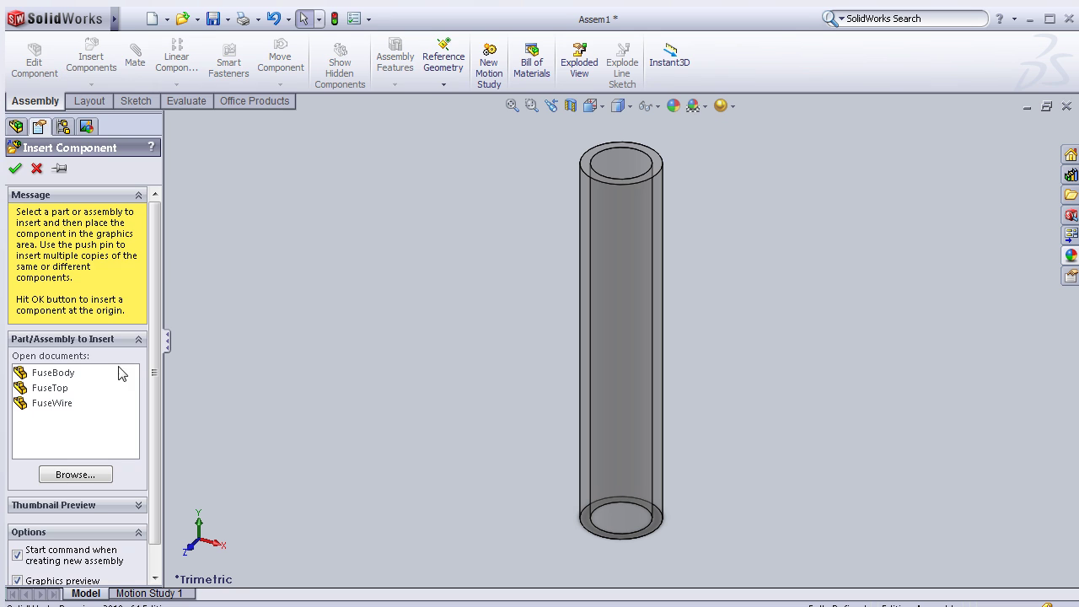
click(48, 392)
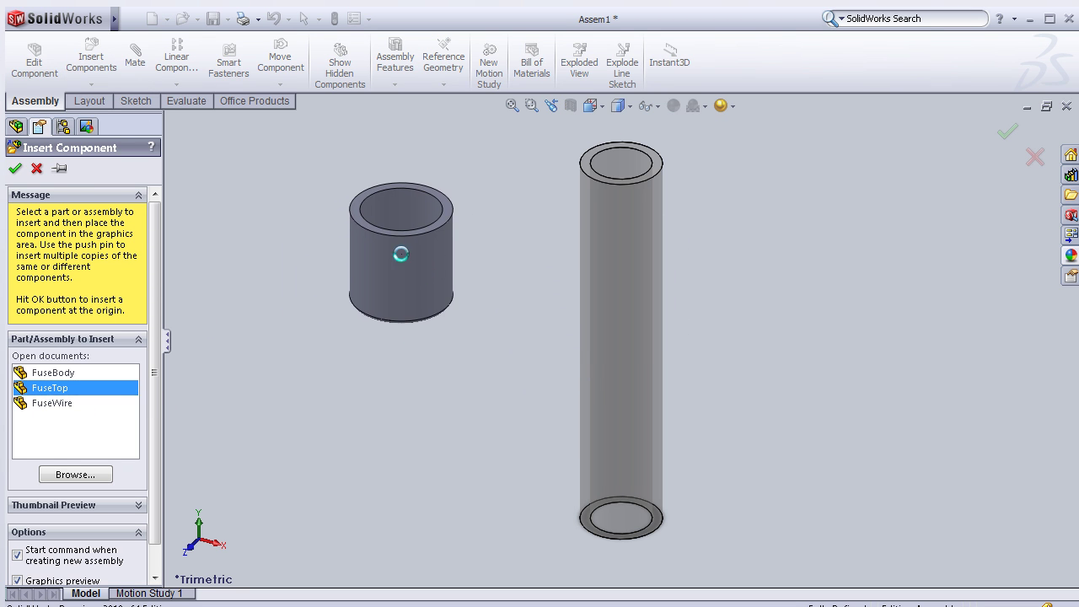
click(368, 297)
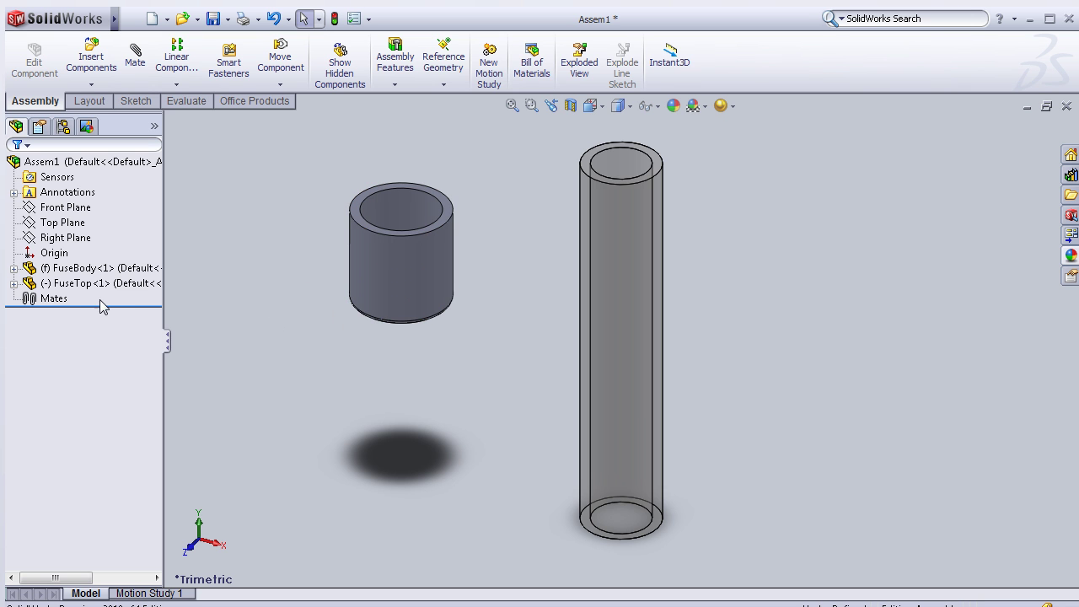
mouse_move(396, 271)
mouse_down()
mouse_move(377, 362)
mouse_move(379, 430)
mouse_up()
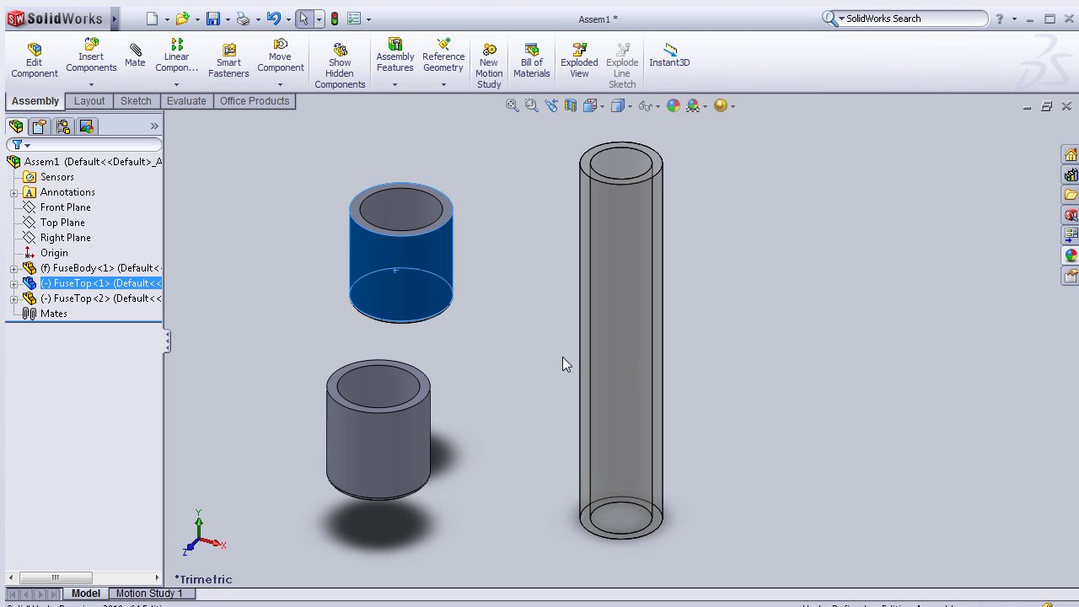
- Insert the FuseWire pin beside the tube and orbit to view the parts from above
click(90, 58)
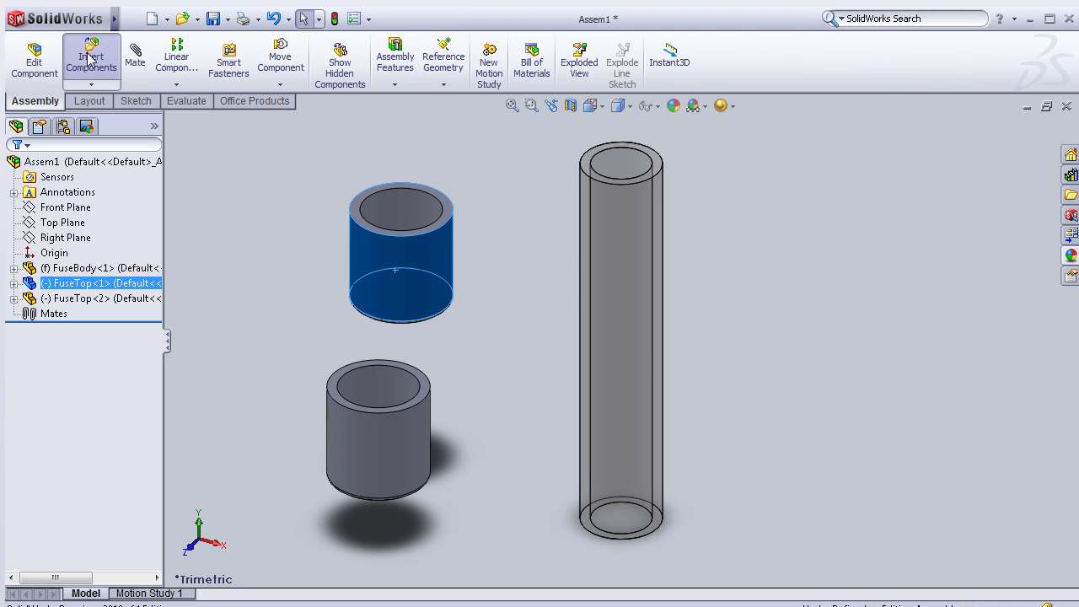
click(66, 403)
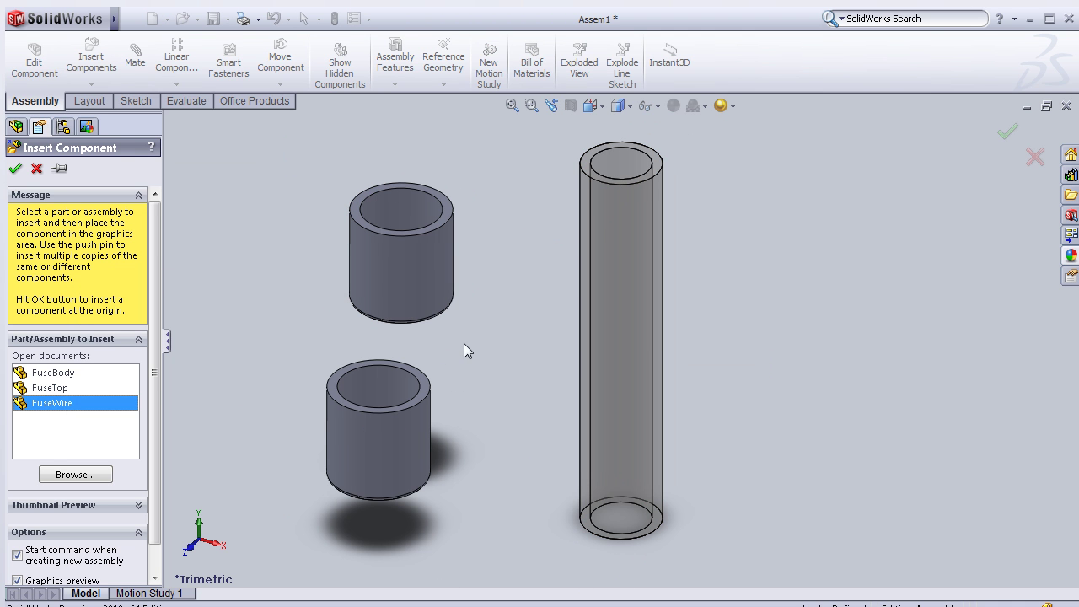
click(547, 344)
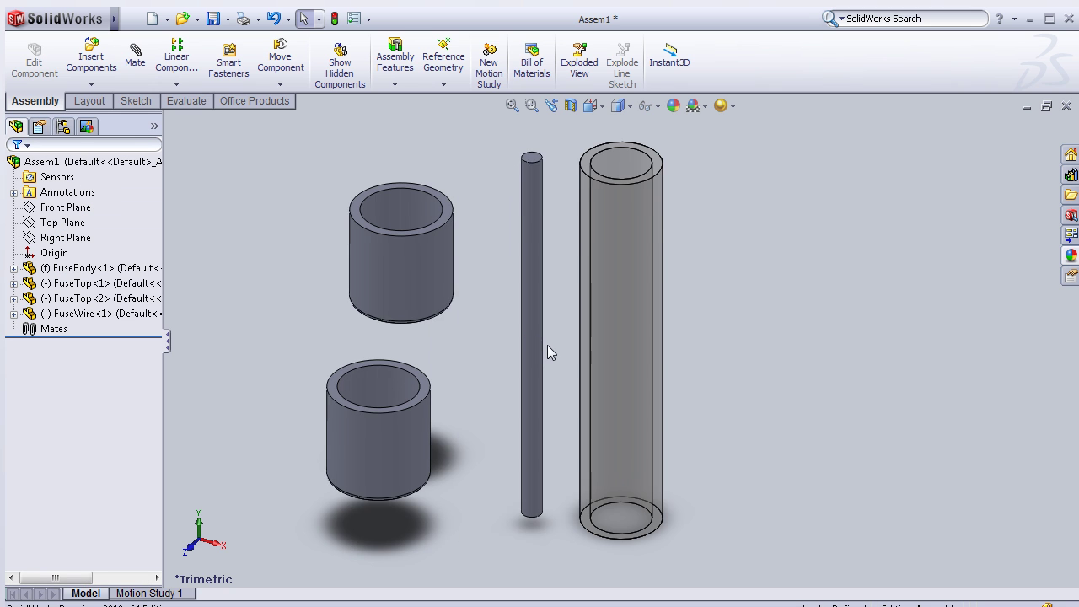
mouse_move(686, 284)
middle_down()
mouse_move(653, 349)
mouse_move(666, 386)
mouse_move(629, 352)
middle_up()
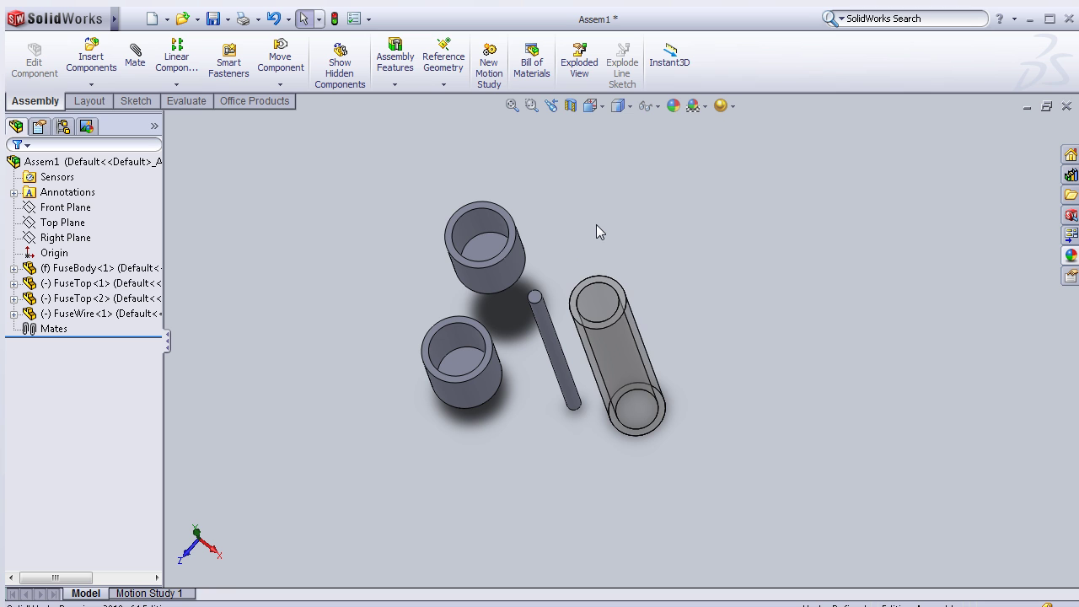
- Add a Coincident mate between the FuseTop cap face and the tube's top end face
click(504, 253)
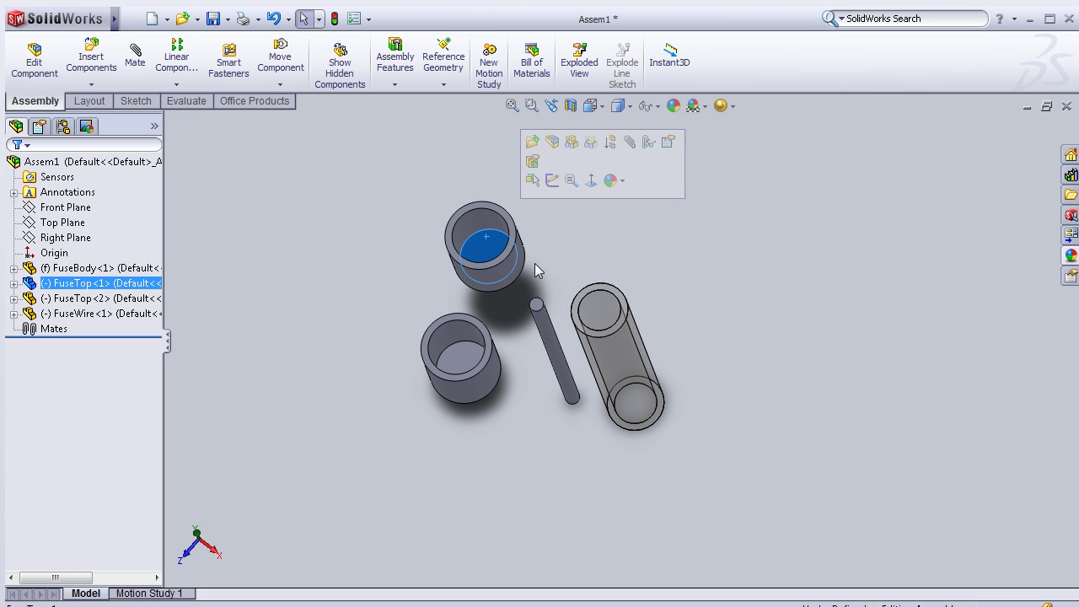
scroll(594, 291, down, 2)
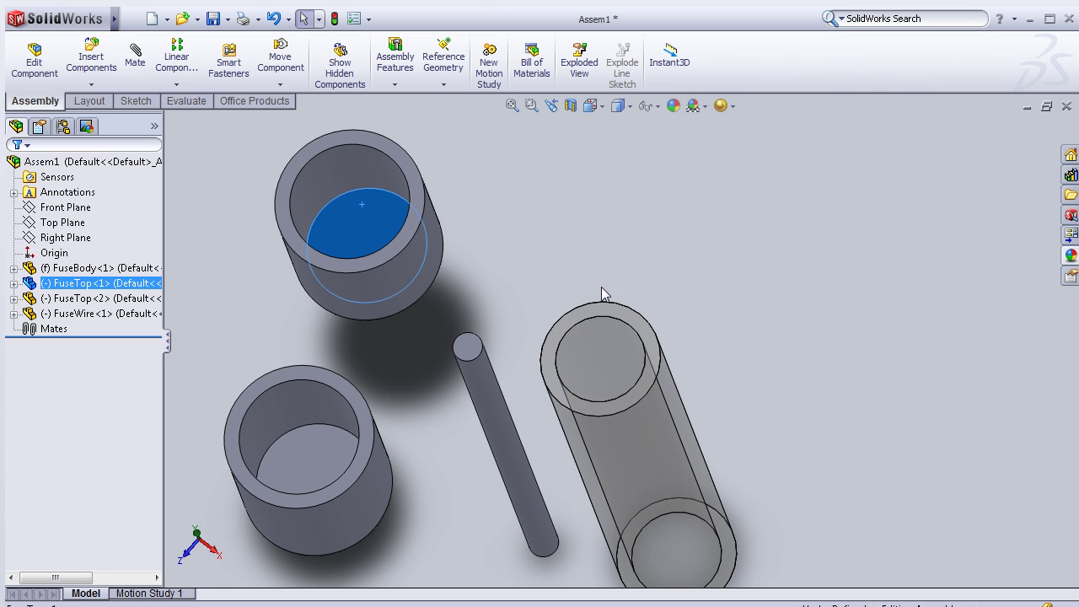
scroll(599, 303, down, 2)
click(590, 329)
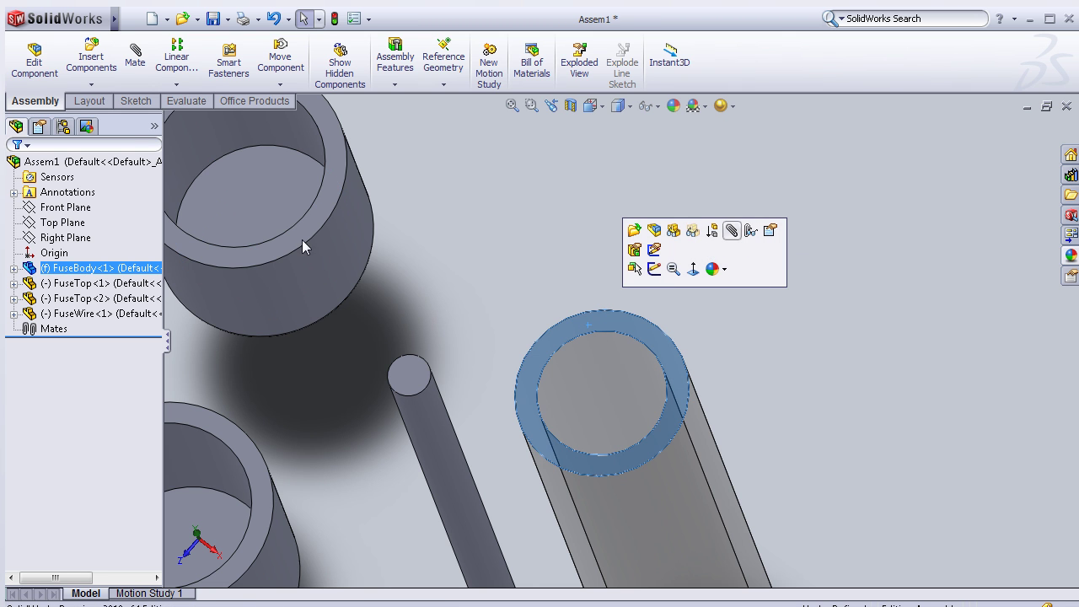
click(273, 201)
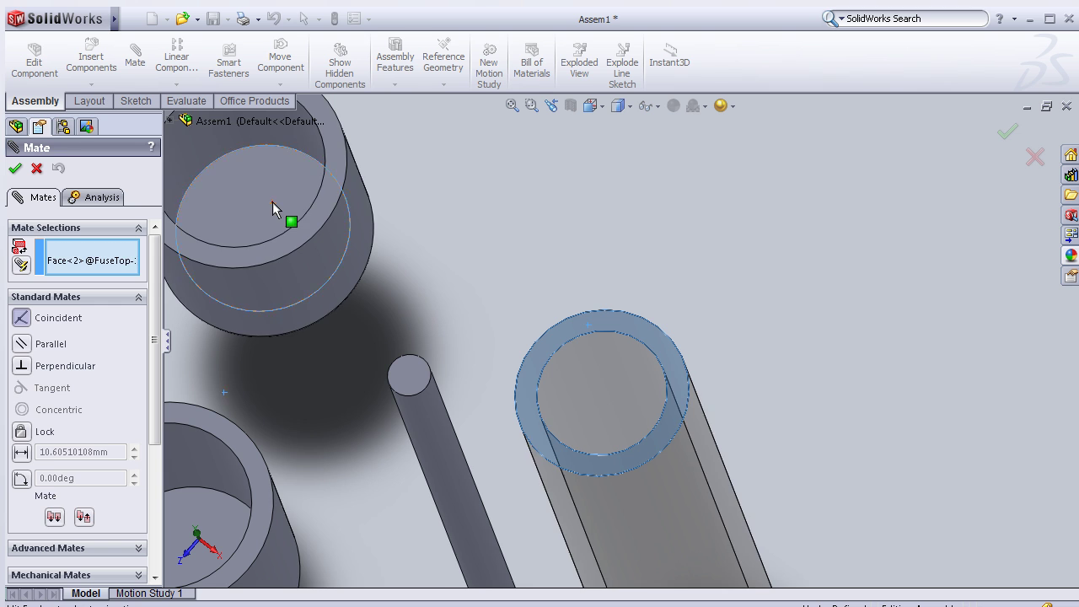
key(f)
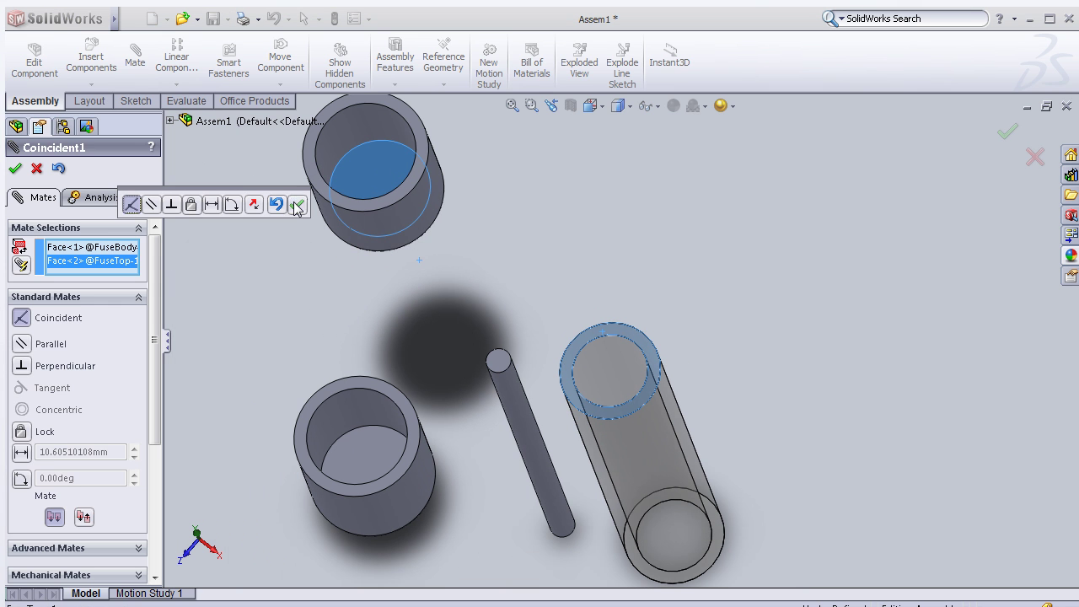
click(297, 206)
- Add a flipped Concentric mate centring the cap's circular edge on the tube edge
click(363, 205)
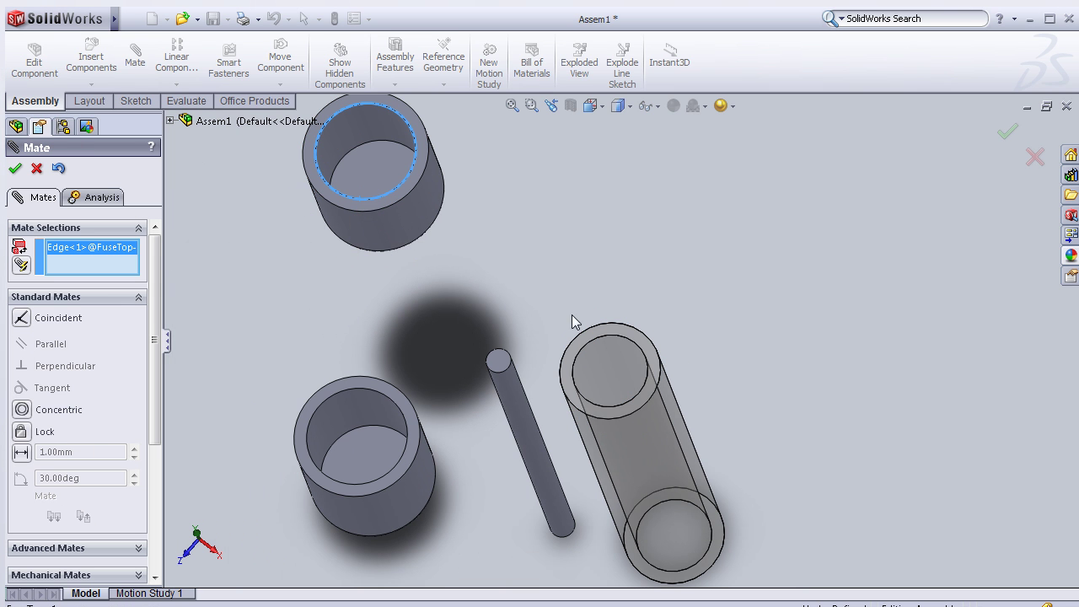
click(589, 336)
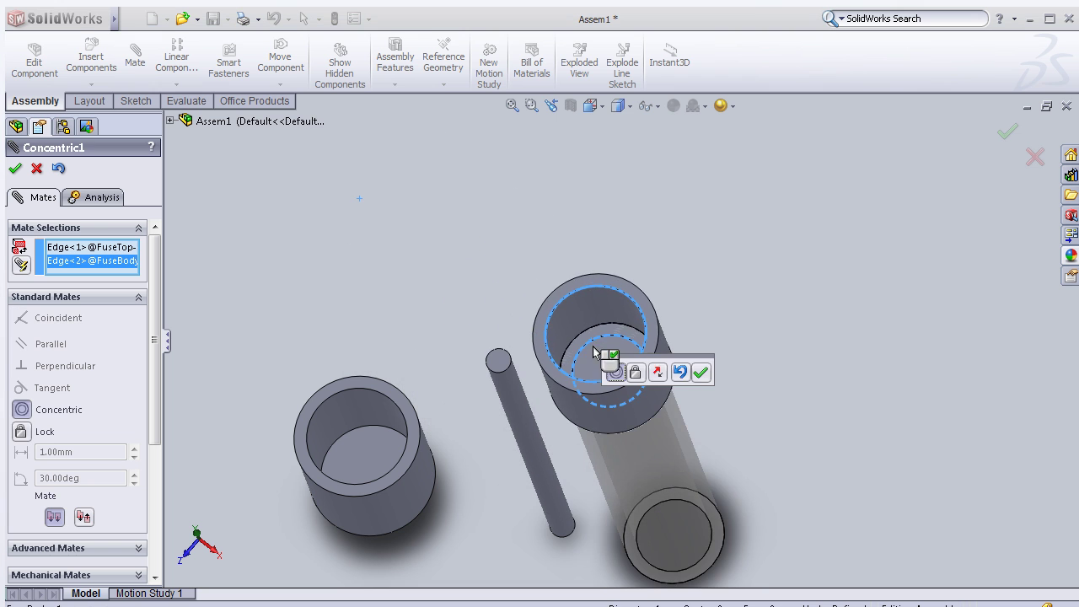
click(659, 375)
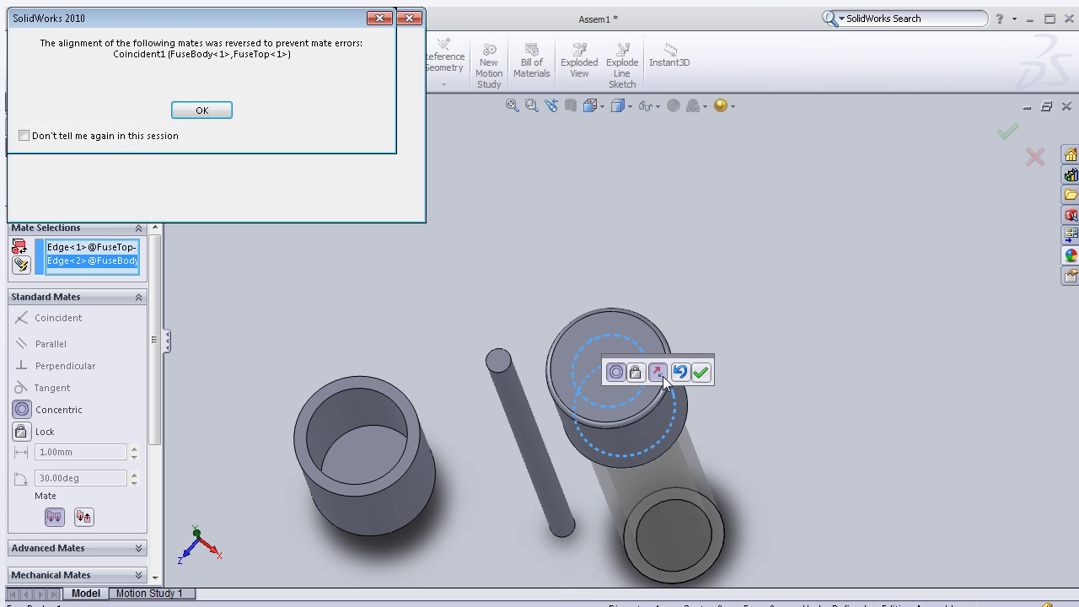
click(198, 113)
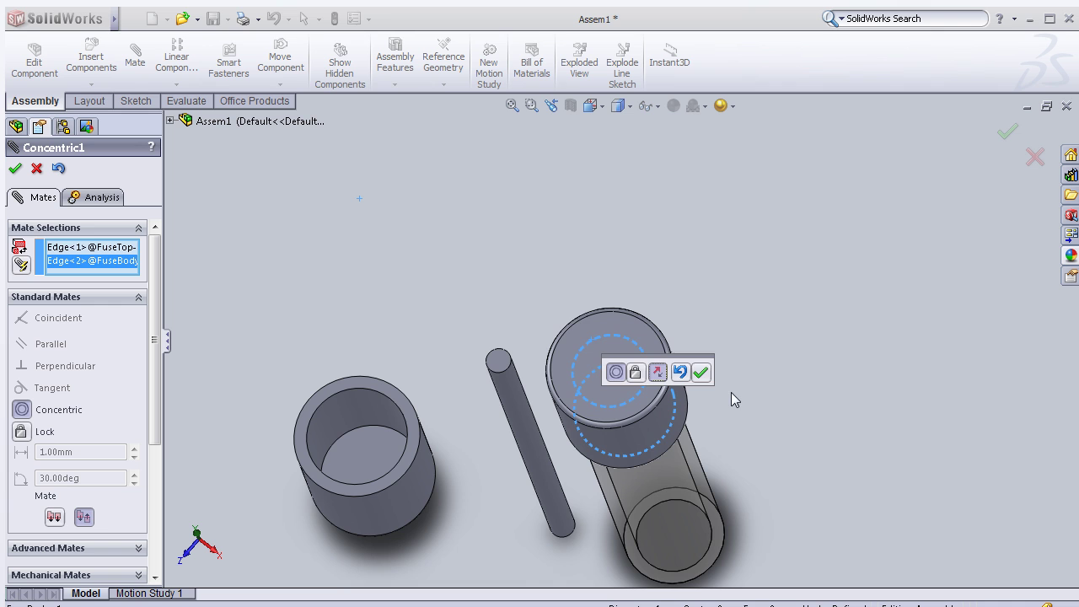
click(702, 374)
mouse_move(716, 380)
middle_down()
mouse_move(595, 367)
mouse_move(460, 394)
middle_up()
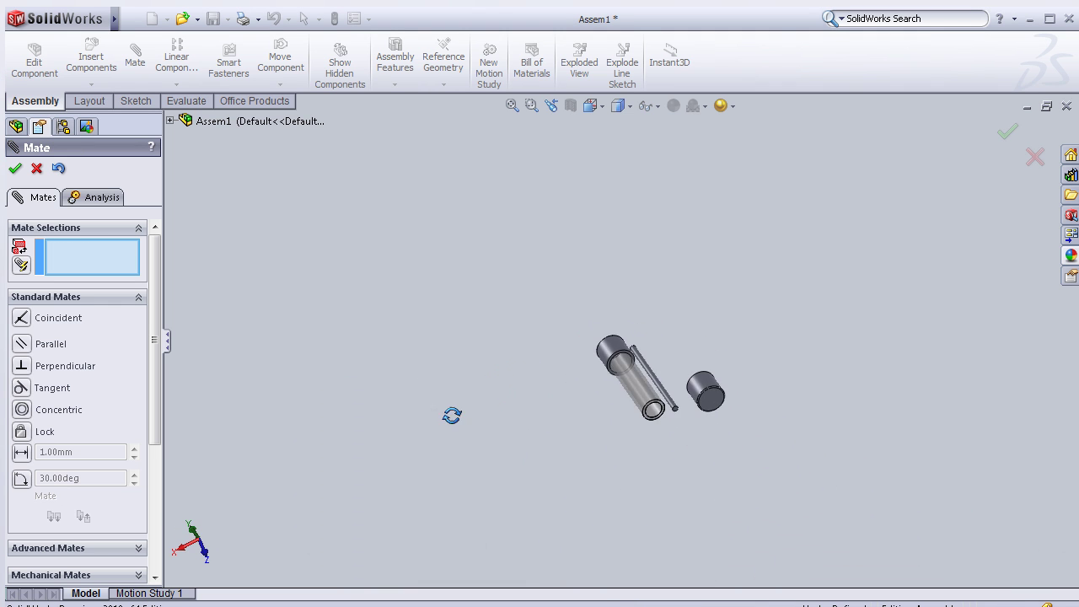
- Mate the FuseWire end face Coincident to the cap's inner face with flipped alignment
scroll(803, 389, down, 2)
scroll(789, 341, down, 3)
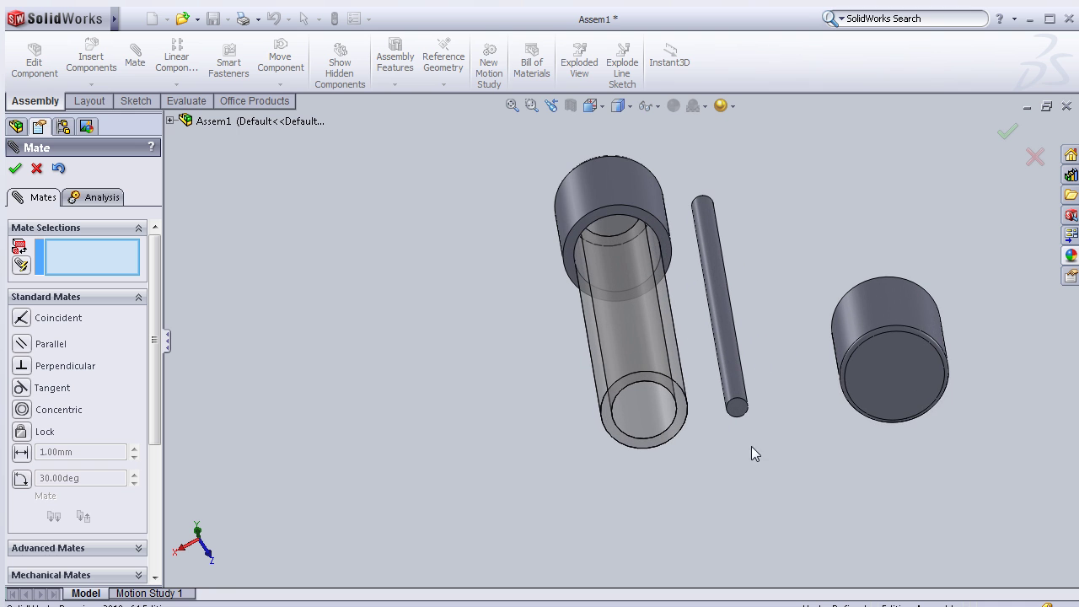
click(737, 412)
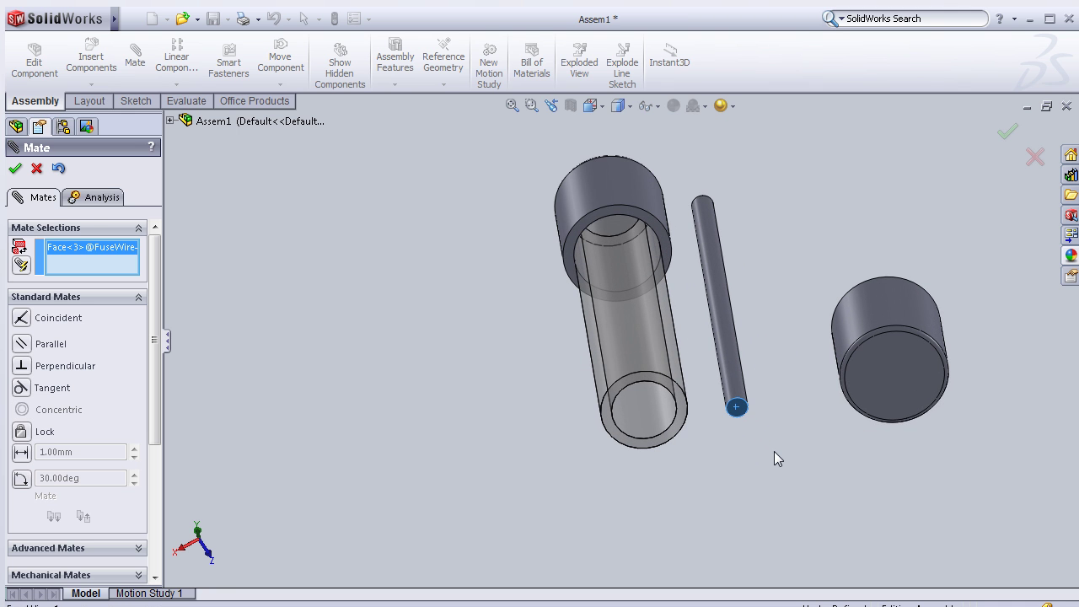
mouse_move(774, 451)
middle_down()
mouse_move(763, 374)
mouse_move(758, 381)
middle_up()
click(646, 403)
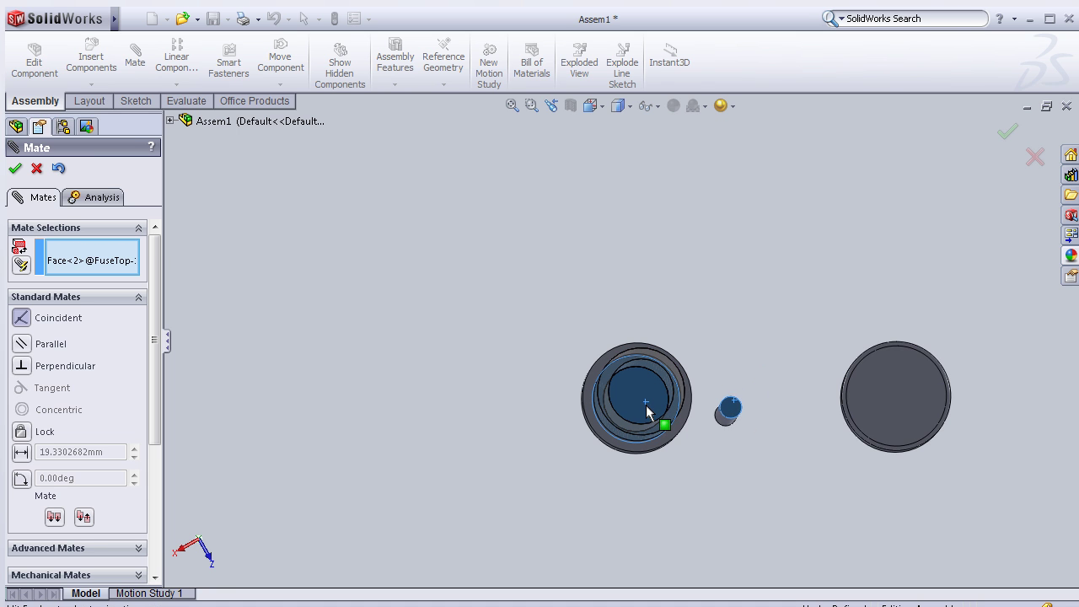
middle_drag(786, 285, 776, 356)
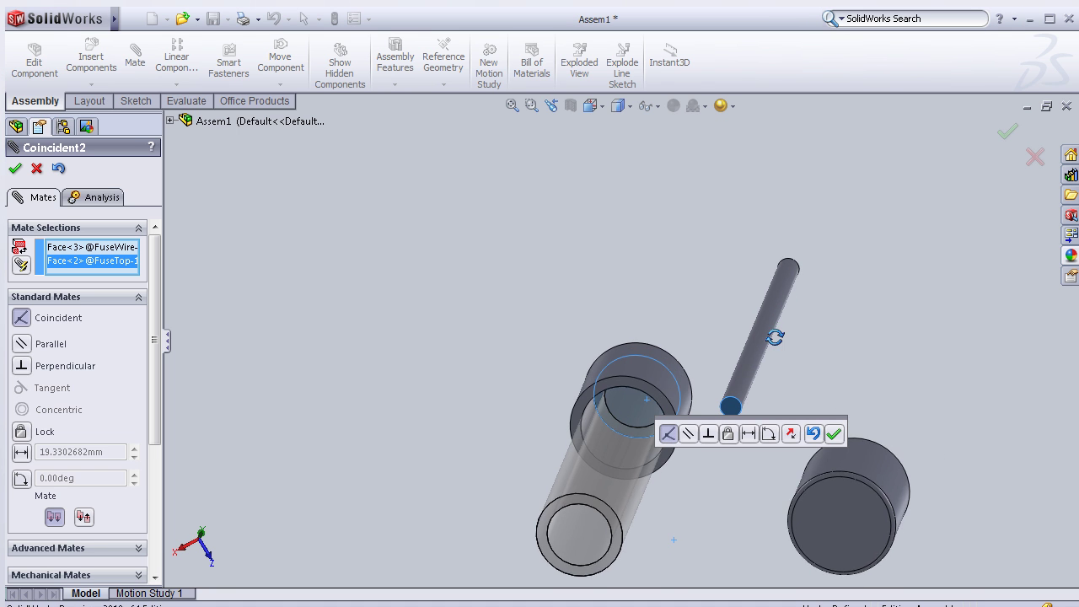
click(791, 434)
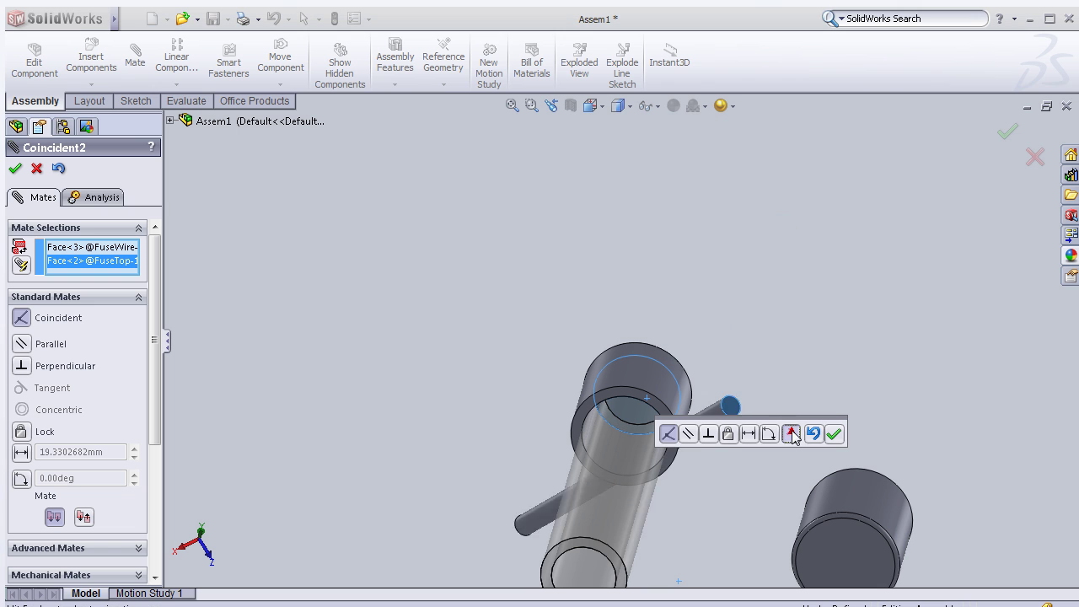
click(833, 434)
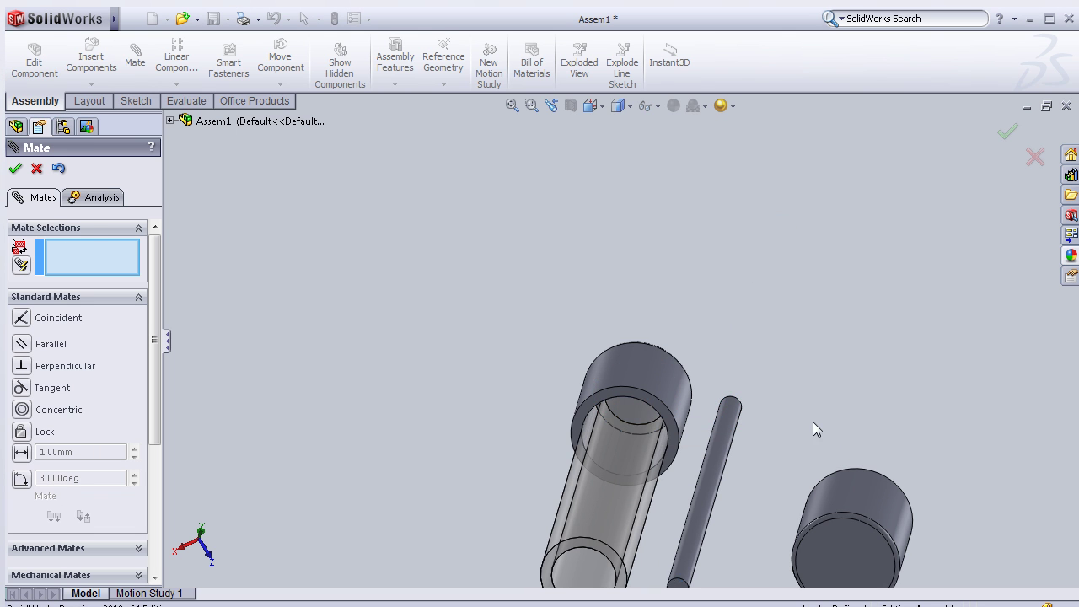
- Add a Concentric mate between the pin's side surface and the FuseBody bore
click(664, 483)
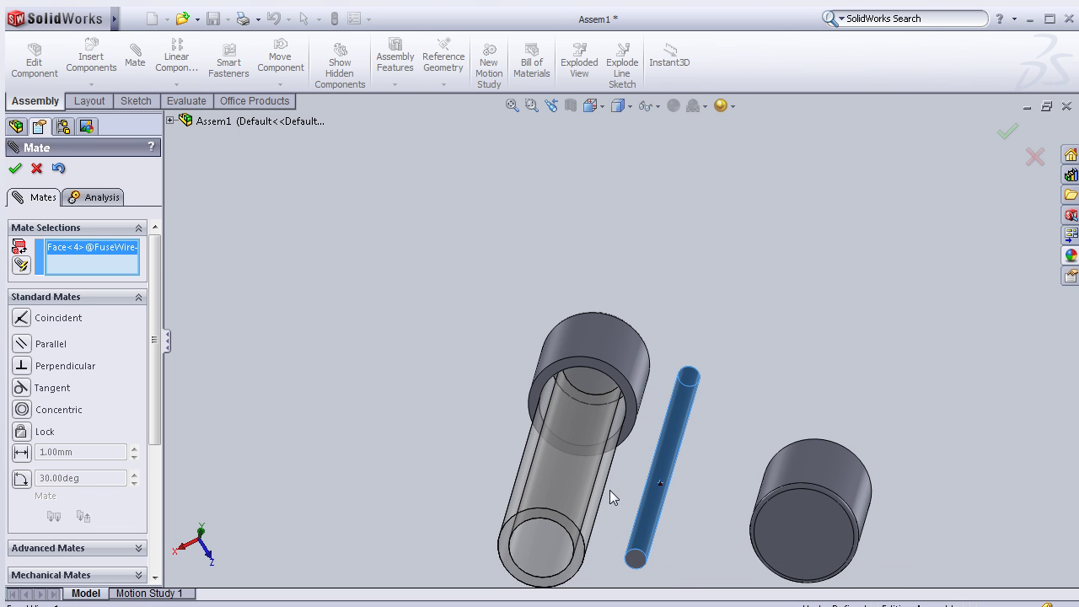
click(534, 556)
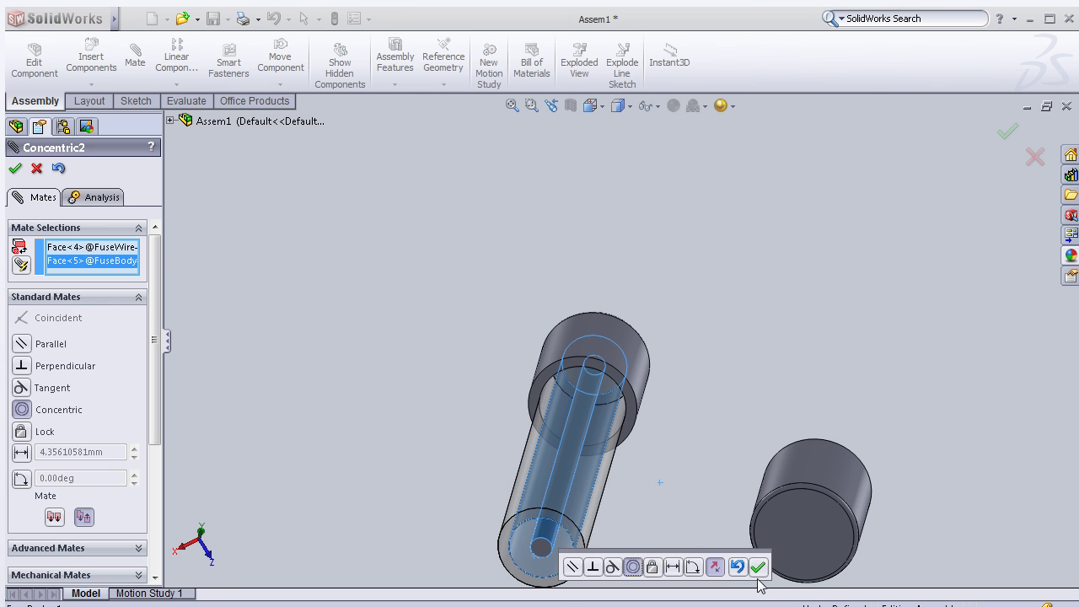
click(758, 577)
mouse_move(621, 528)
middle_down()
mouse_move(562, 420)
mouse_move(484, 424)
middle_up()
mouse_move(558, 497)
middle_down()
mouse_move(551, 368)
mouse_move(596, 449)
middle_up()
- Make the second FuseTop cap concentric with the tube and pull it aside to the left
click(576, 492)
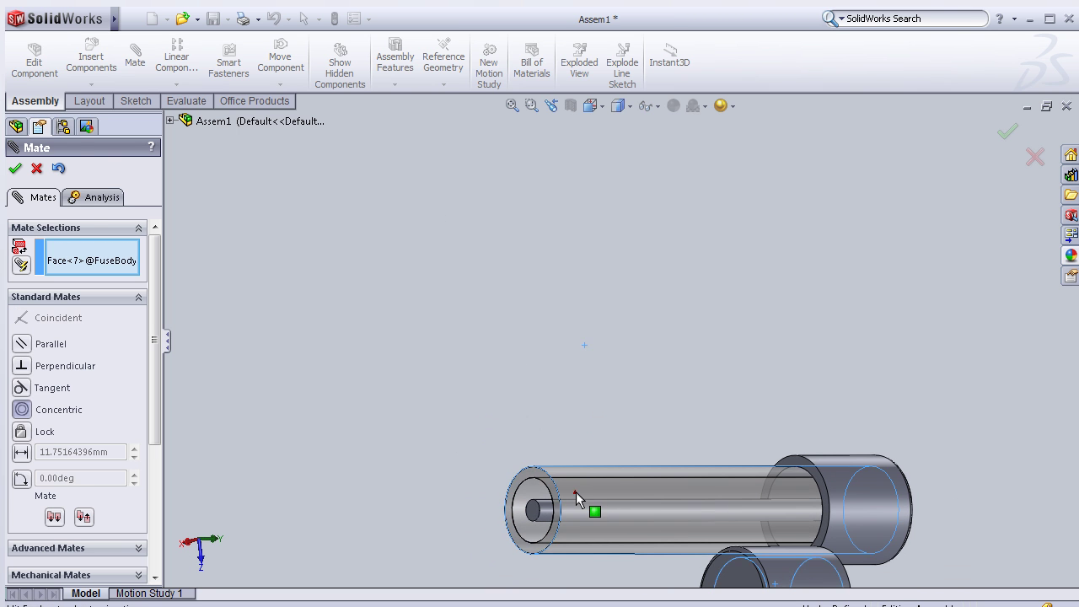
click(807, 493)
drag(552, 484, 268, 487)
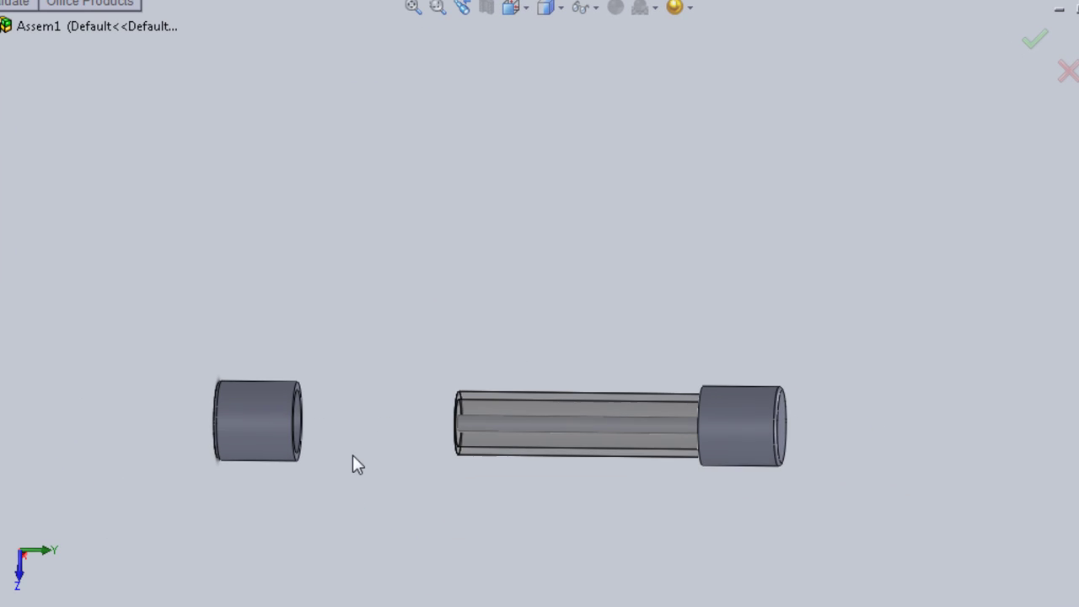
middle_drag(336, 451, 332, 454)
scroll(363, 446, down, 5)
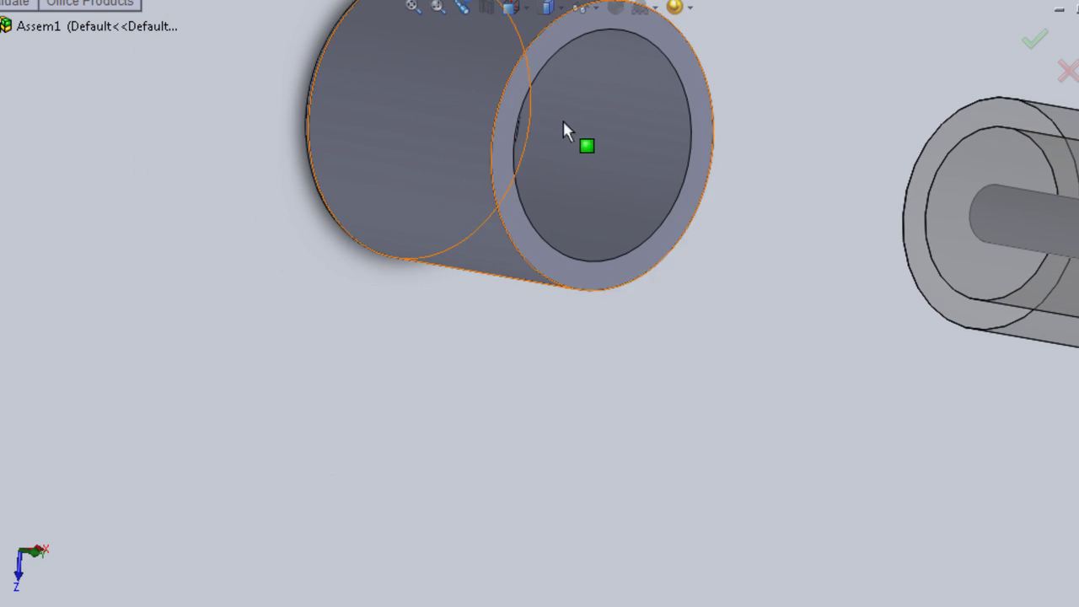
middle_drag(578, 205, 410, 456)
- Mate the second cap's inner face Coincident to the tube's opposite end edge
click(551, 83)
mouse_move(443, 543)
middle_down()
mouse_move(615, 508)
mouse_move(895, 387)
mouse_move(966, 392)
middle_up()
scroll(962, 390, up, 3)
scroll(950, 383, down, 2)
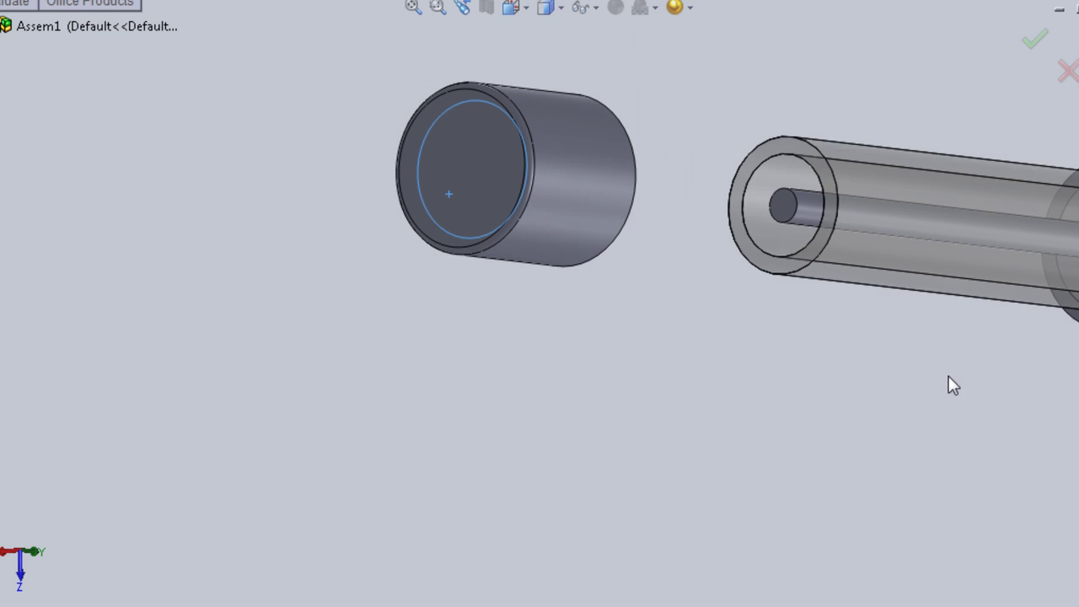
click(813, 253)
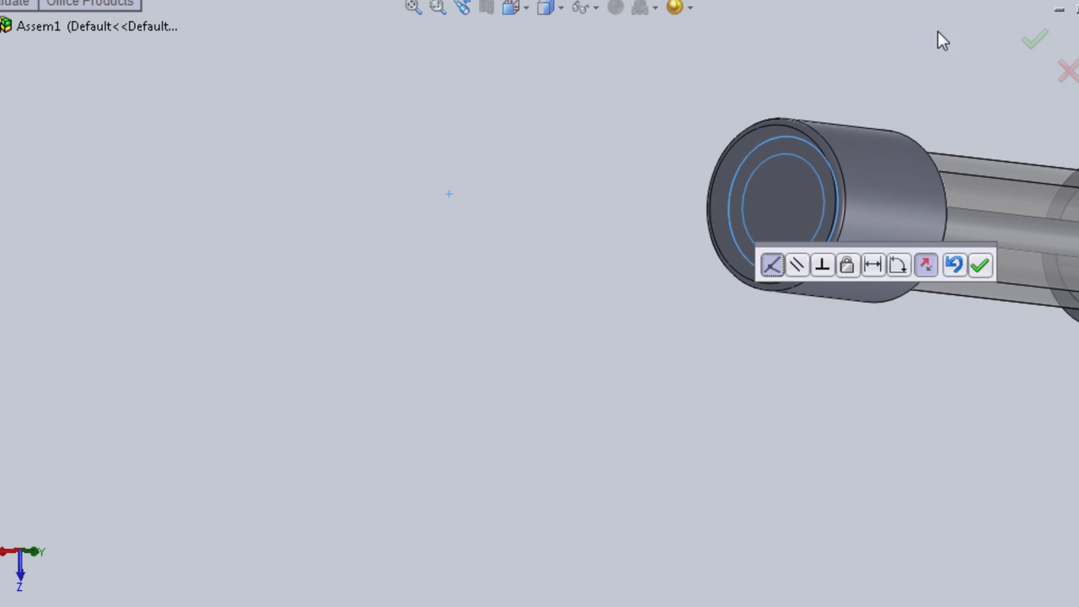
click(1037, 41)
scroll(884, 140, up, 3)
mouse_move(885, 139)
middle_down()
mouse_move(795, 261)
mouse_move(723, 316)
mouse_move(650, 281)
middle_up()
scroll(777, 281, down, 2)
scroll(734, 316, up, 2)
scroll(733, 326, down, 2)
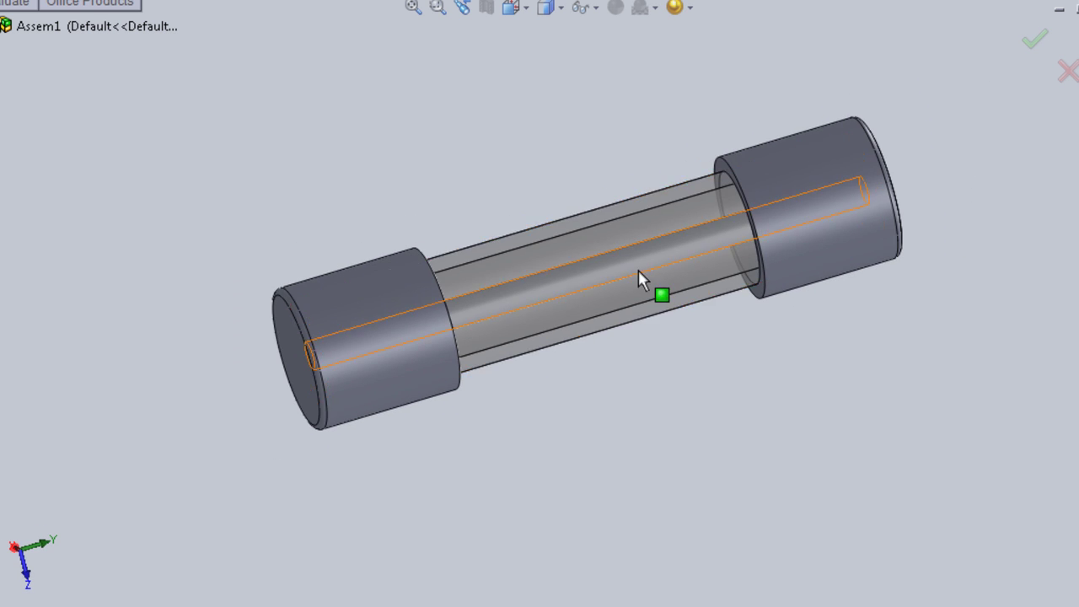
scroll(426, 242, up, 2)
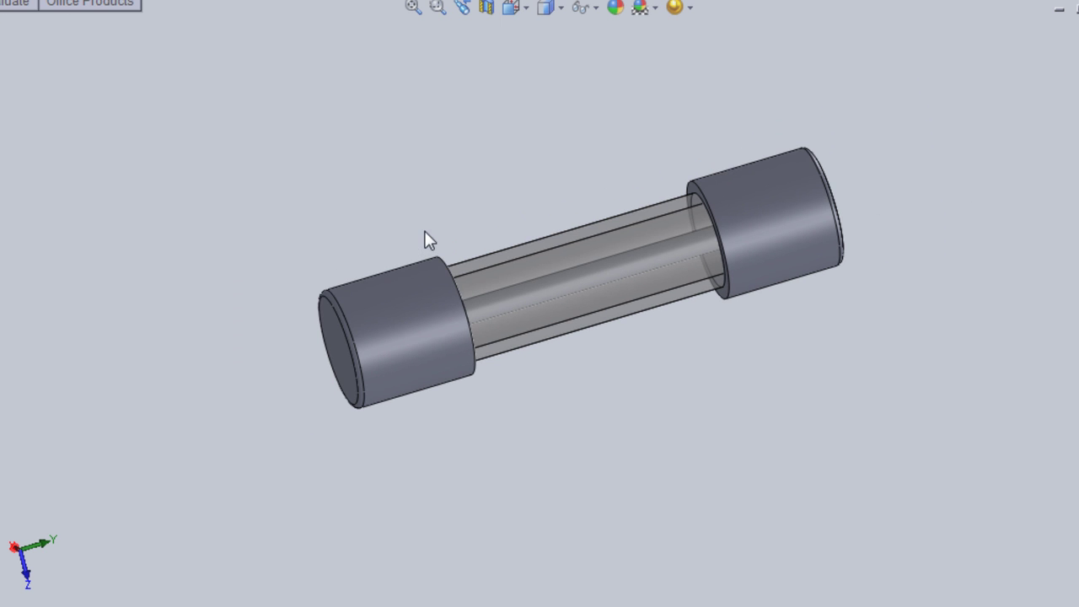
middle_drag(448, 362, 462, 388)
scroll(462, 388, down, 2)
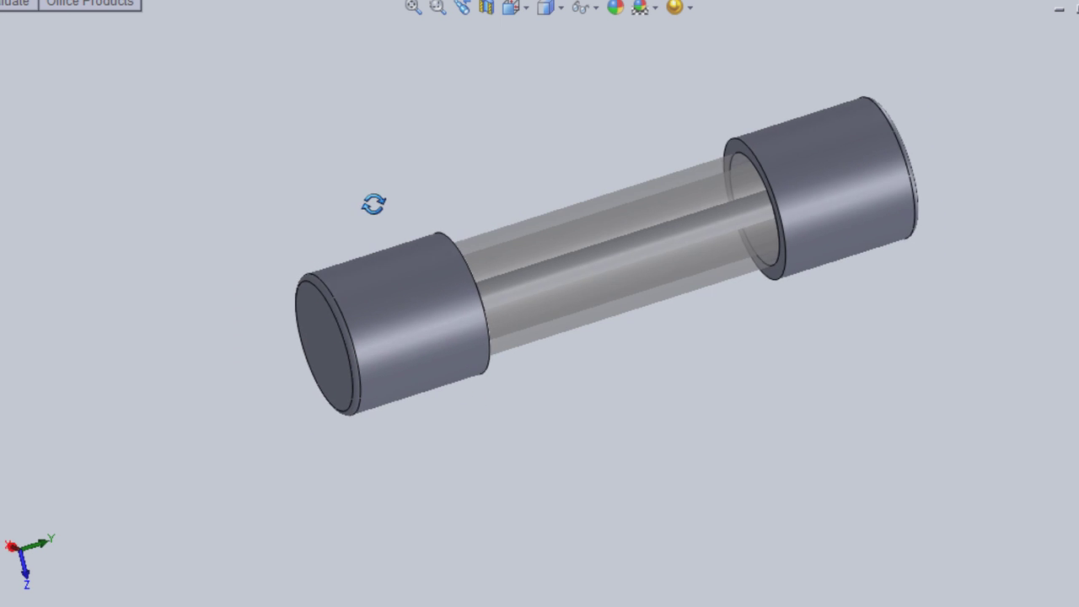
scroll(425, 214, up, 3)
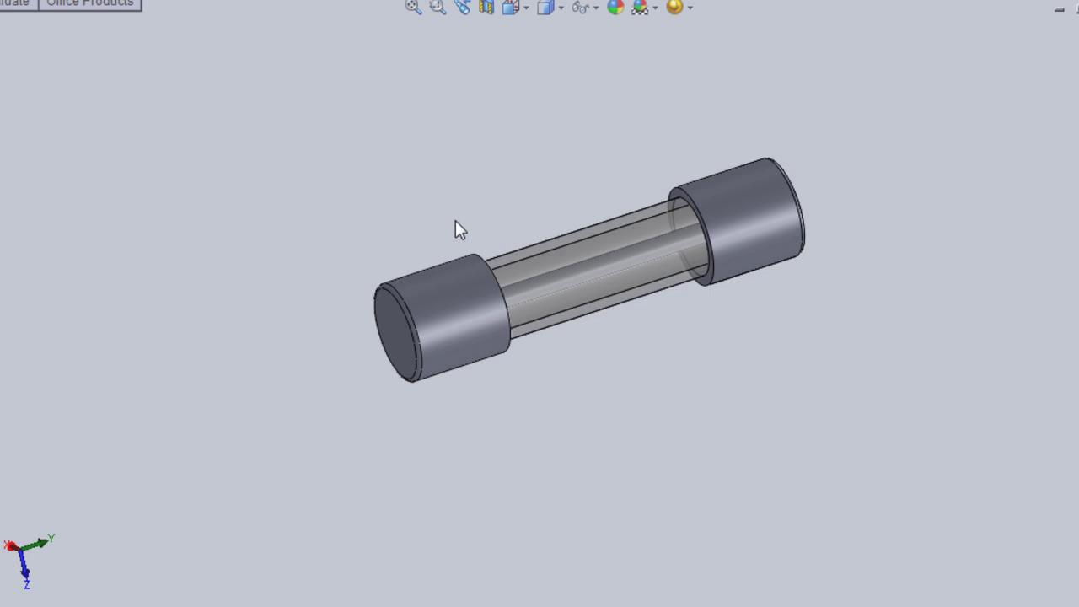
mouse_move(475, 222)
middle_down()
mouse_move(476, 212)
mouse_move(485, 218)
middle_up()
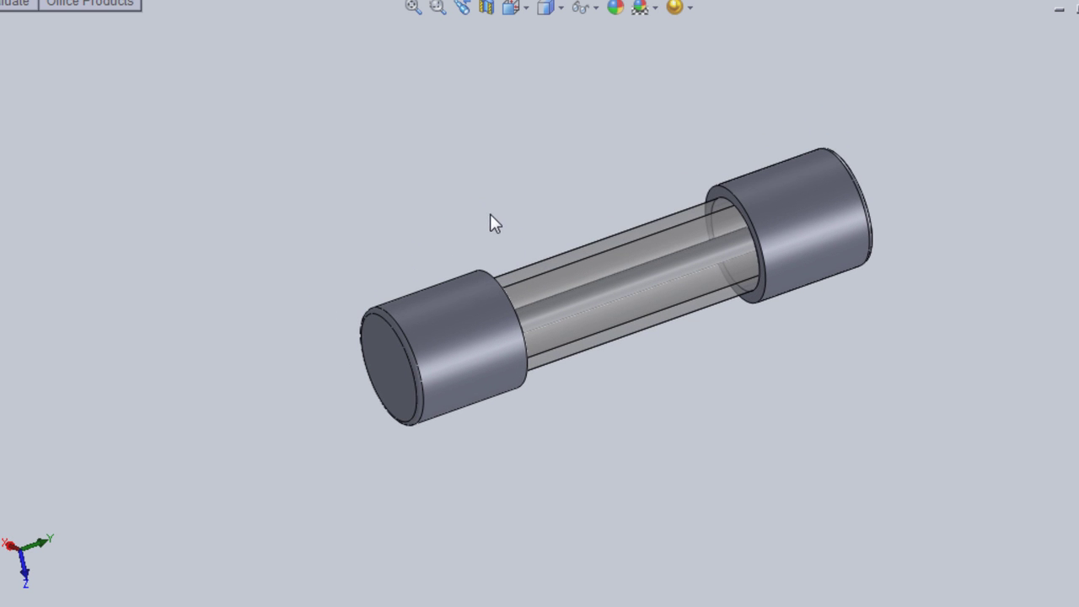
scroll(771, 239, down, 2)
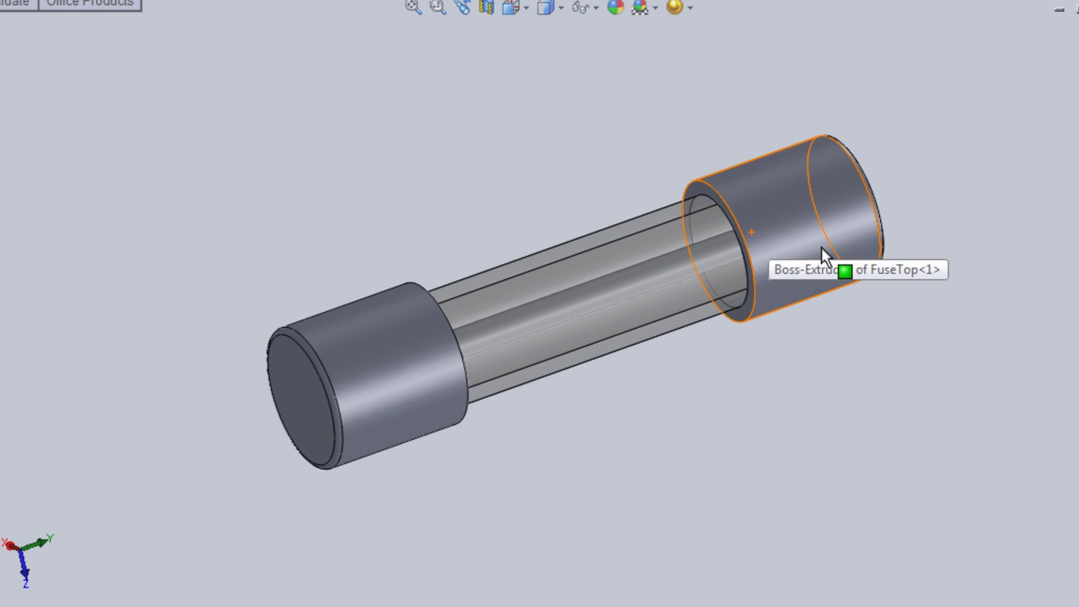